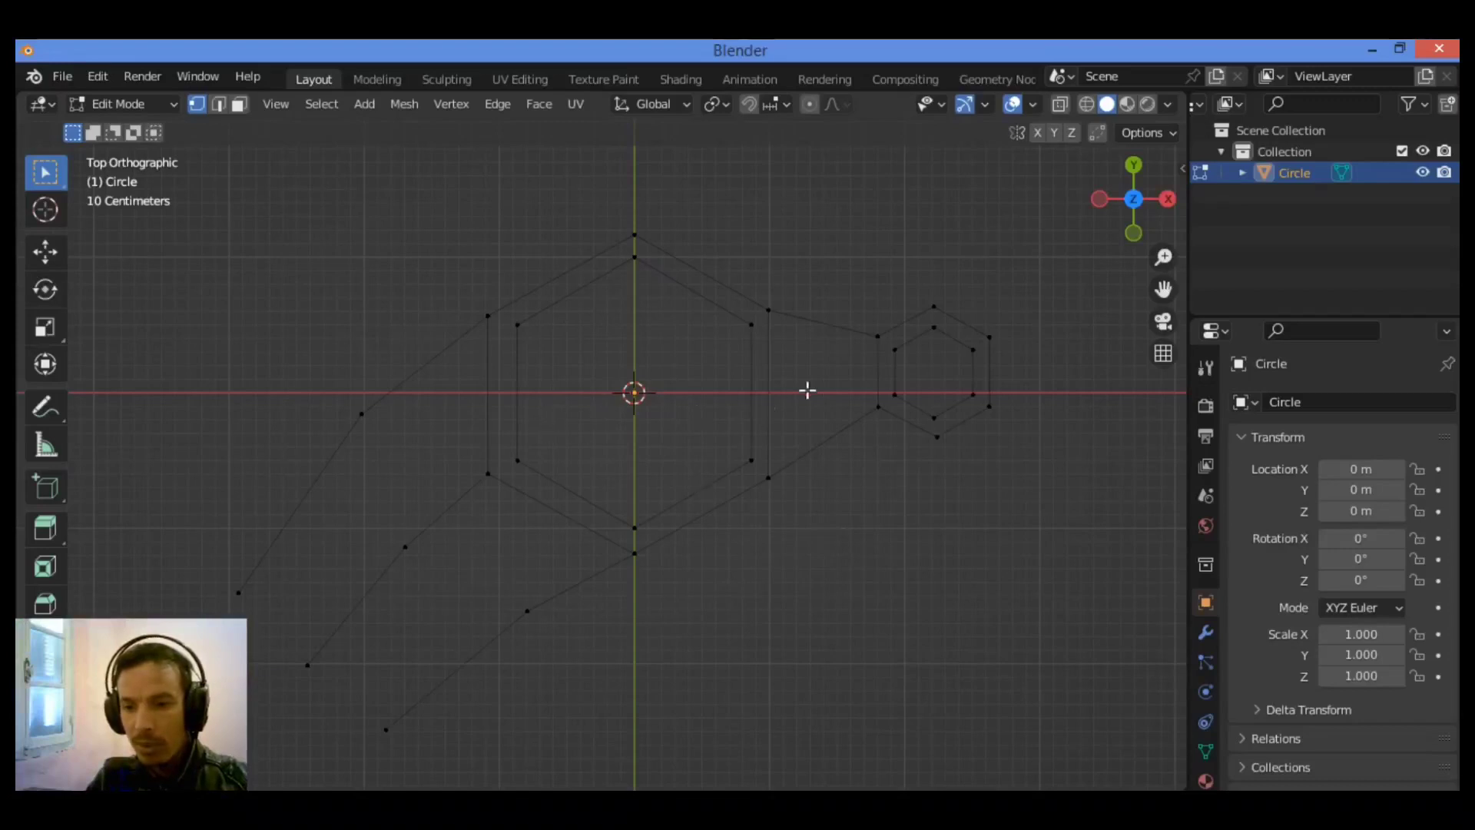
# - Connect the matching corners of the large hexagon's inner and outer outlines with edges
pyautogui.scroll(2, 855, 422)
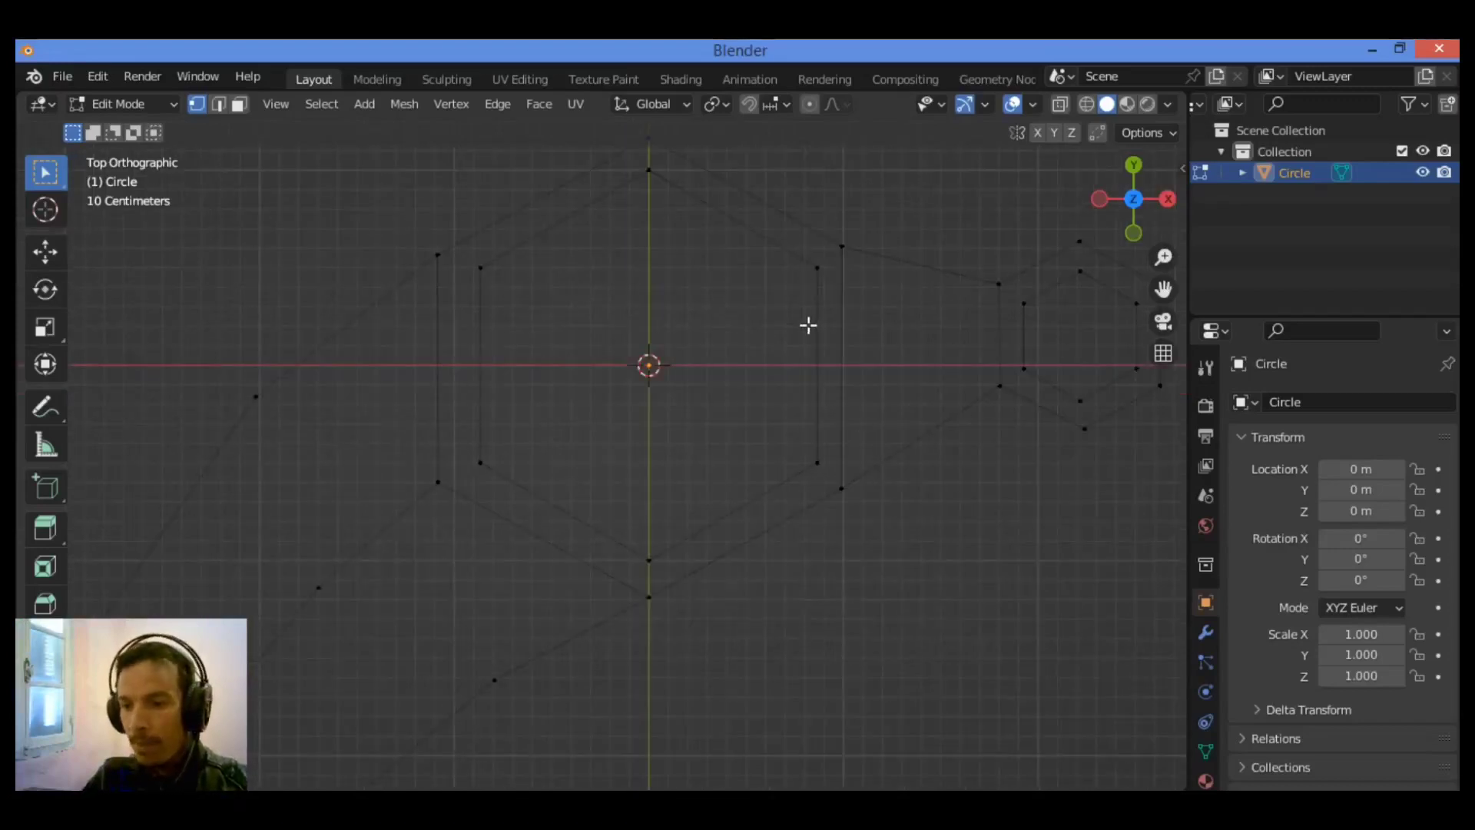
pyautogui.moveTo(1164, 292); pyautogui.dragTo(1106, 352)
pyautogui.moveTo(806, 290); pyautogui.dragTo(744, 335)
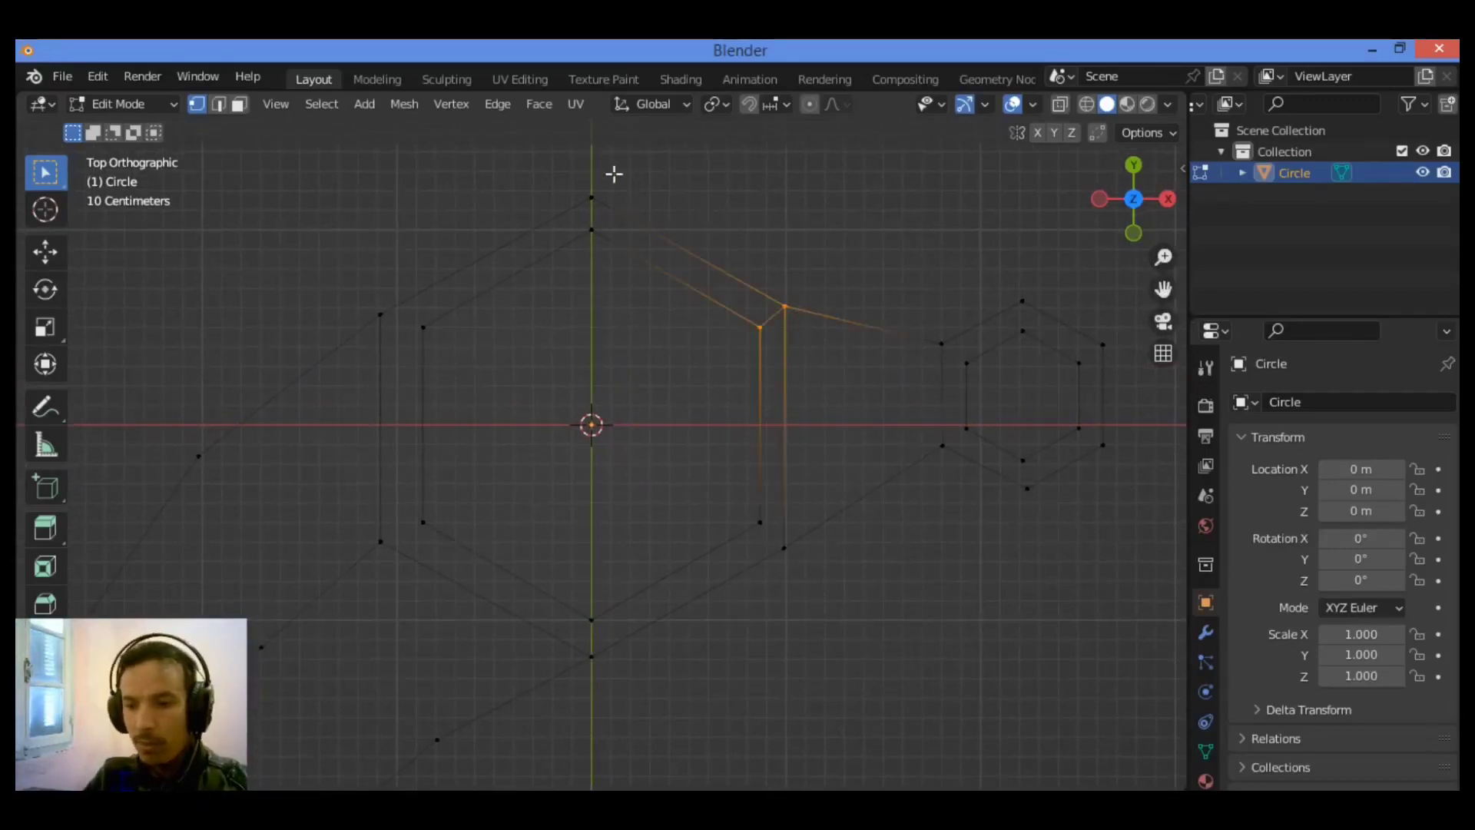
pyautogui.moveTo(609, 182); pyautogui.dragTo(553, 268)
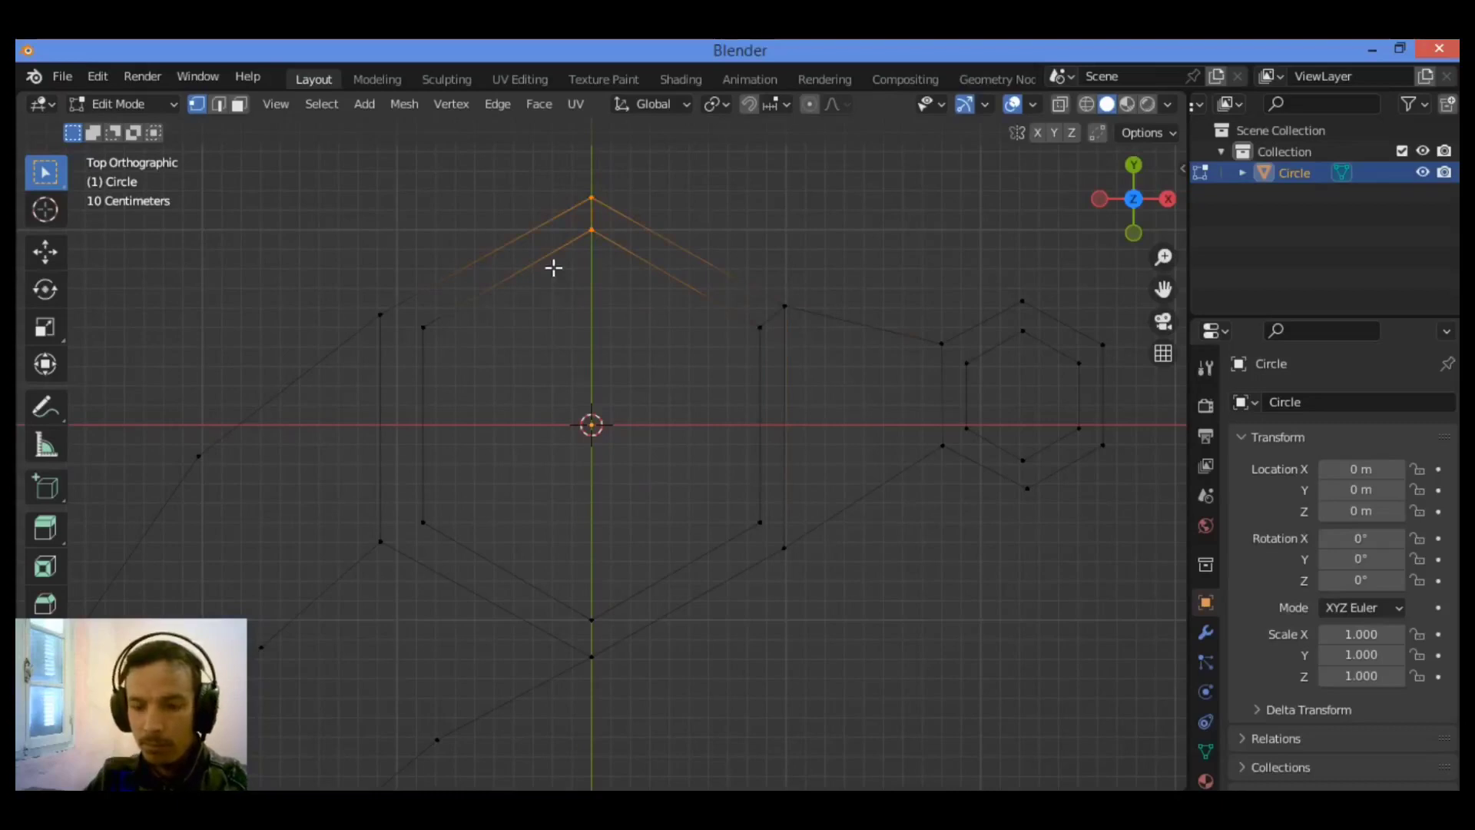
# - Connect the matching corners of the small hexagon's inner and outer outlines with edges
pyautogui.click(942, 344)
pyautogui.moveTo(1054, 281); pyautogui.dragTo(996, 370)
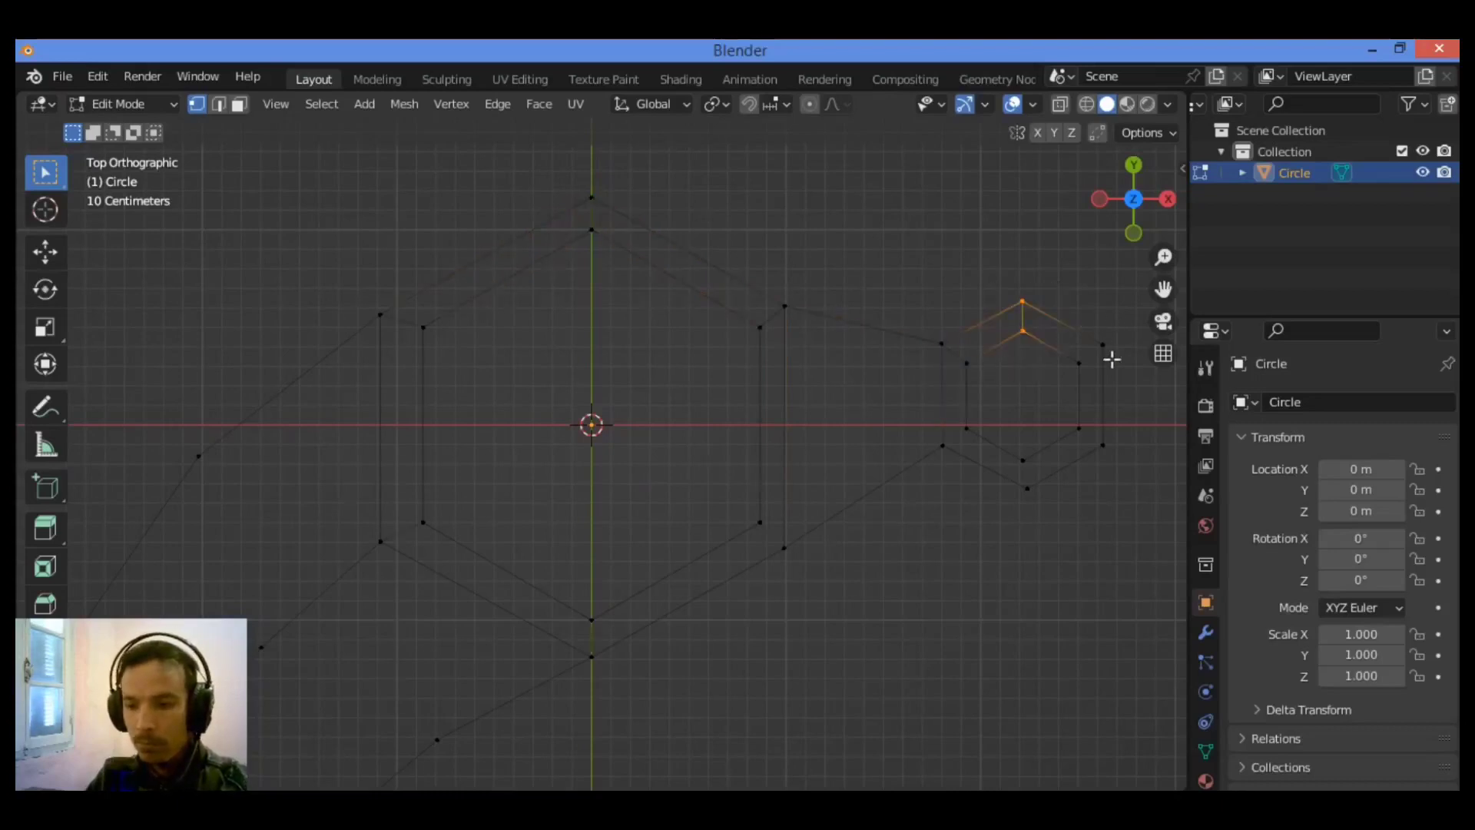
pyautogui.moveTo(1115, 338); pyautogui.dragTo(996, 510)
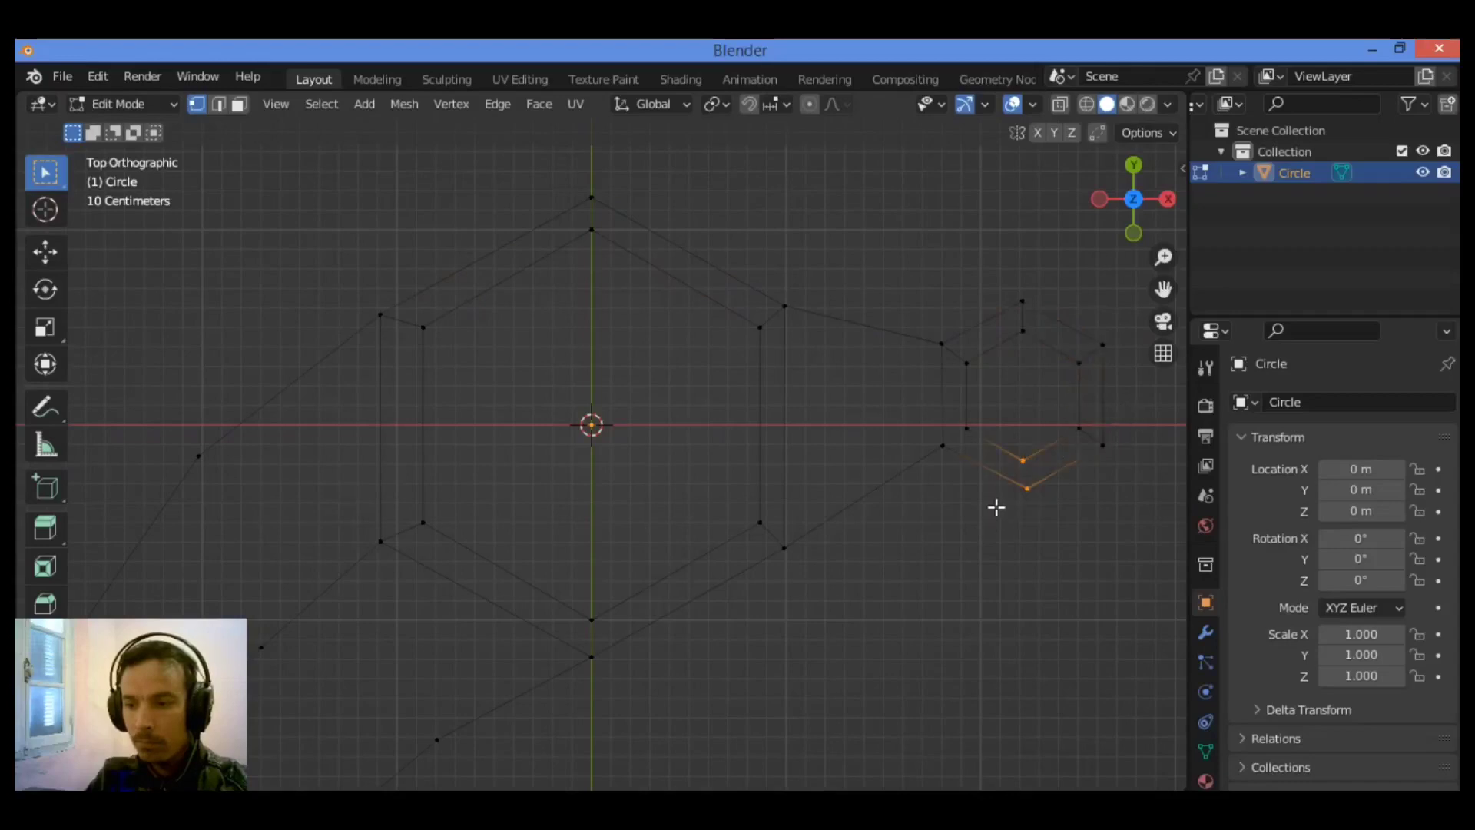
pyautogui.moveTo(985, 418); pyautogui.dragTo(913, 463)
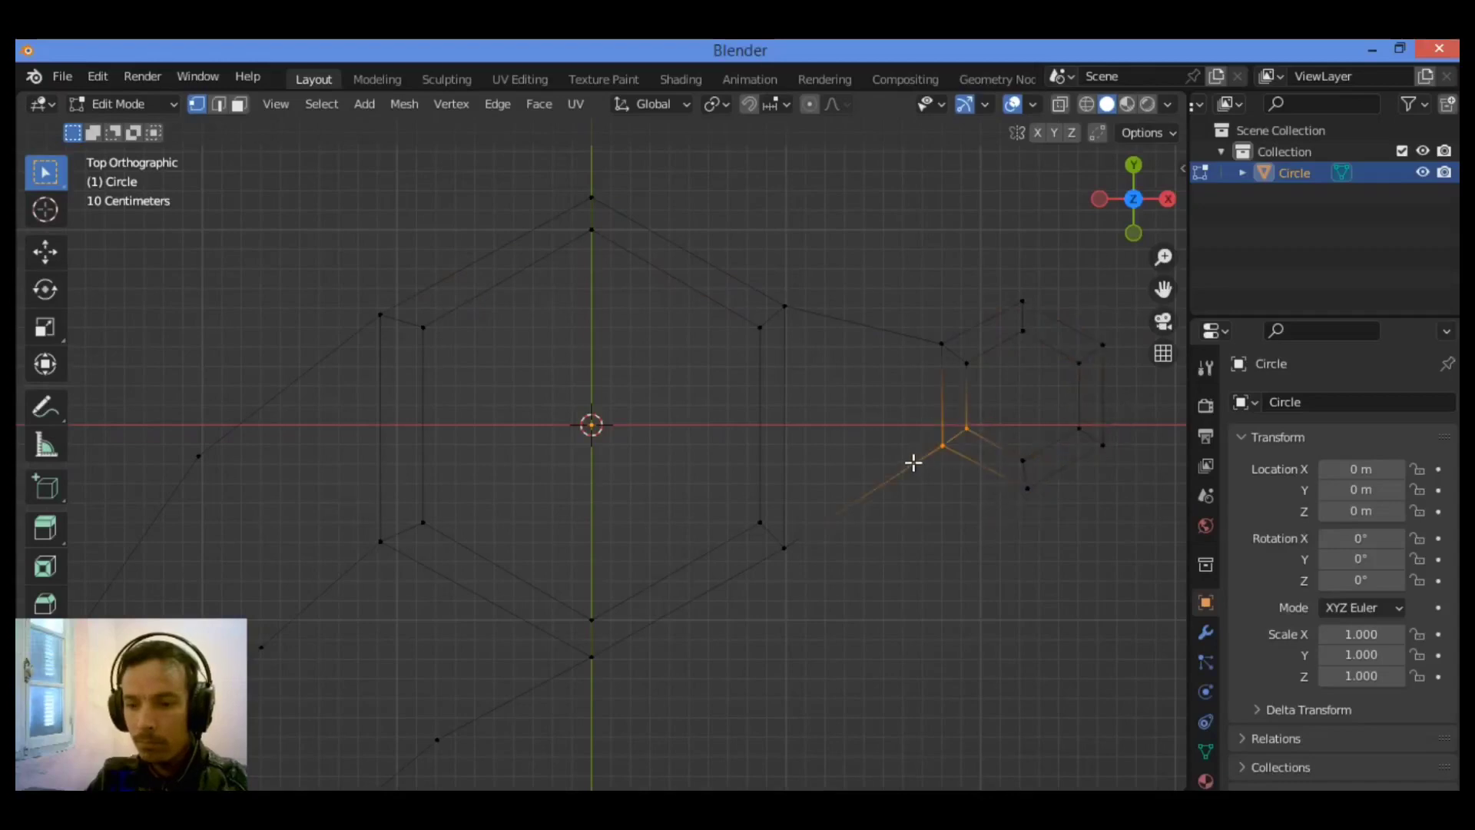
# - Fill the remaining gaps between the large hexagon's inner and outer outlines with faces
pyautogui.moveTo(913, 456); pyautogui.dragTo(540, 412, button='middle')
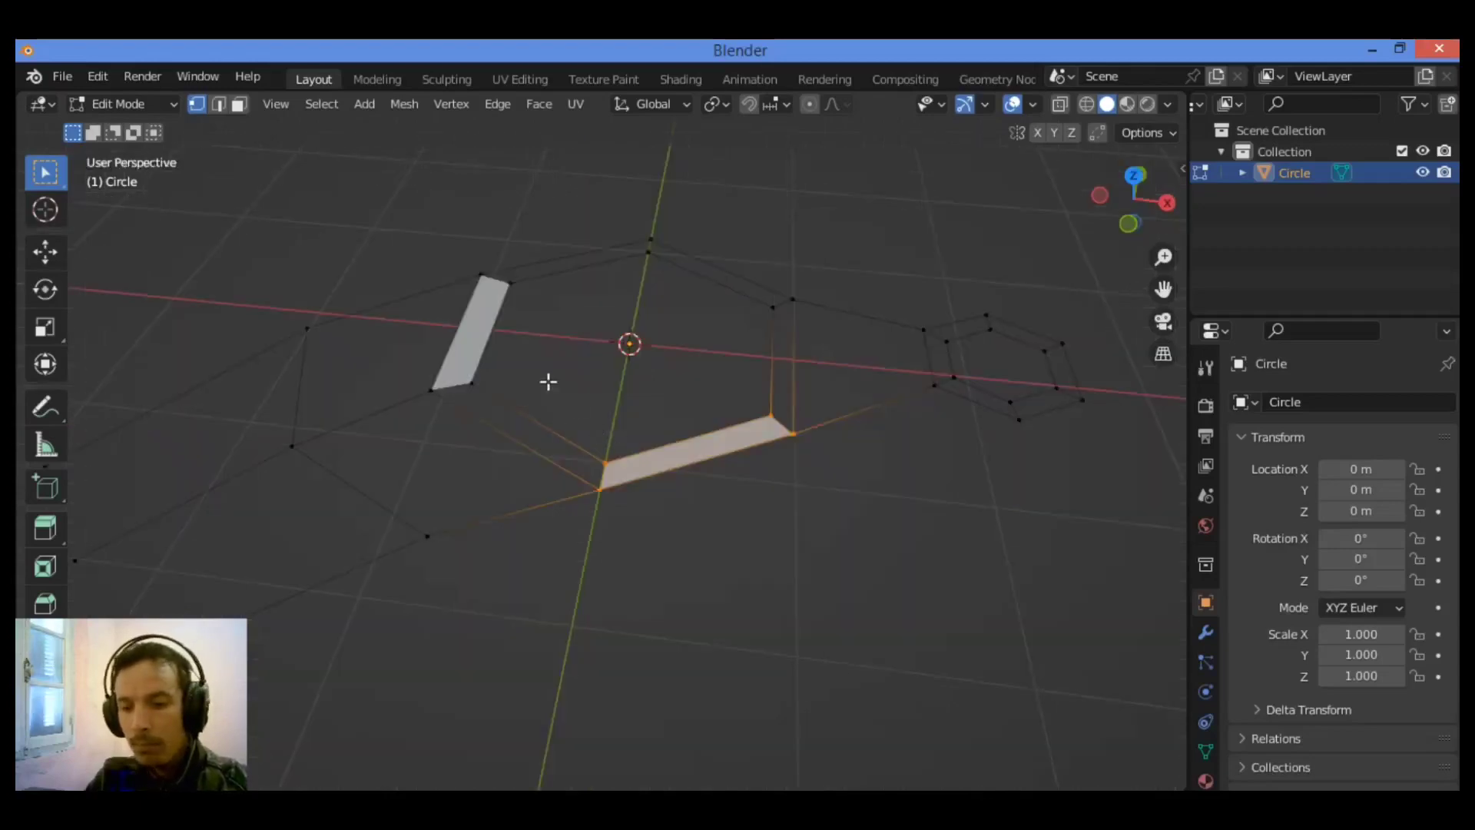
pyautogui.moveTo(503, 363); pyautogui.dragTo(414, 415)
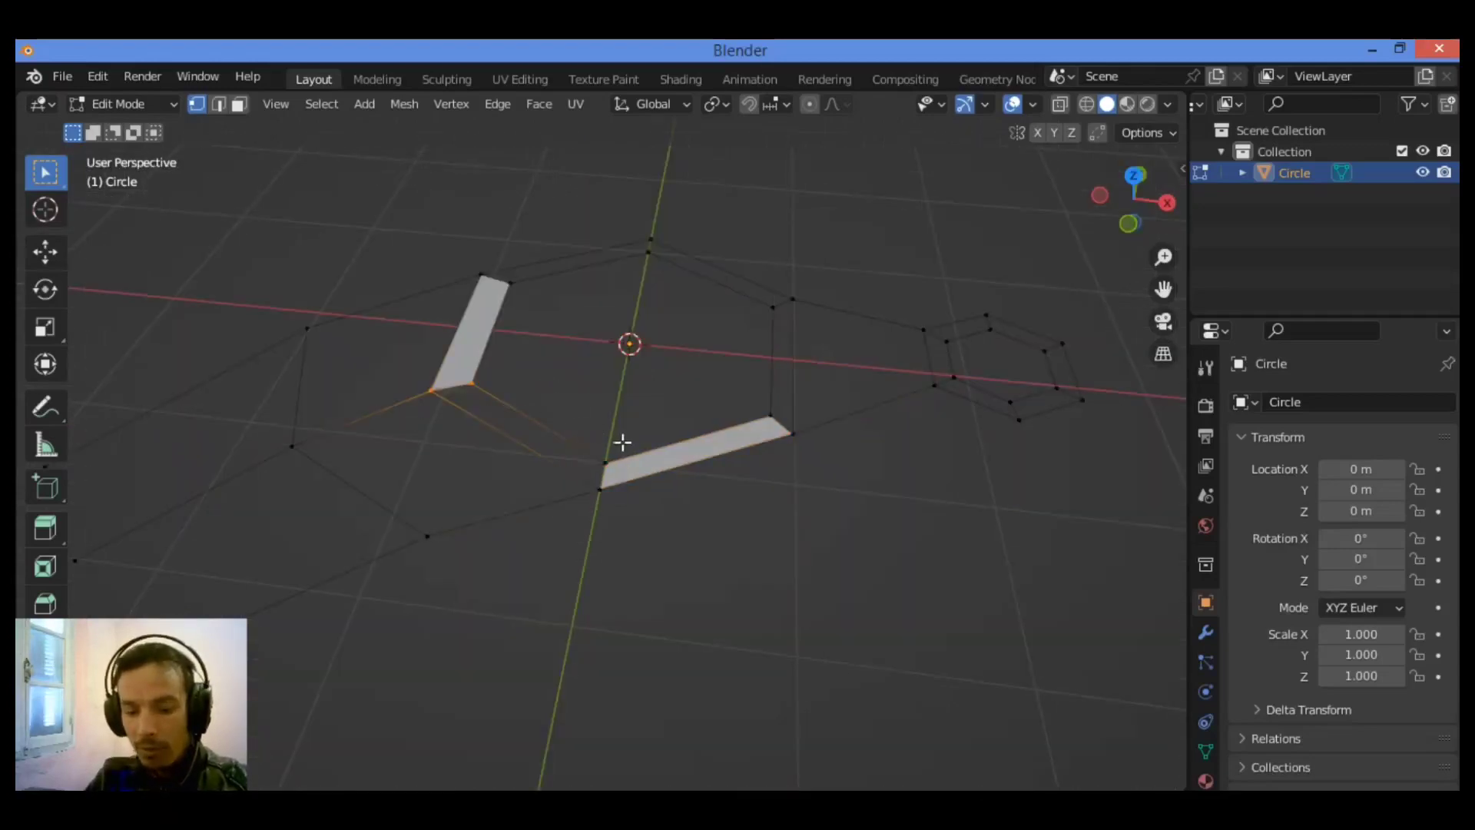
pyautogui.keyDown('shift'); pyautogui.moveTo(625, 441); pyautogui.dragTo(569, 523); pyautogui.keyUp('shift')
pyautogui.press('f')
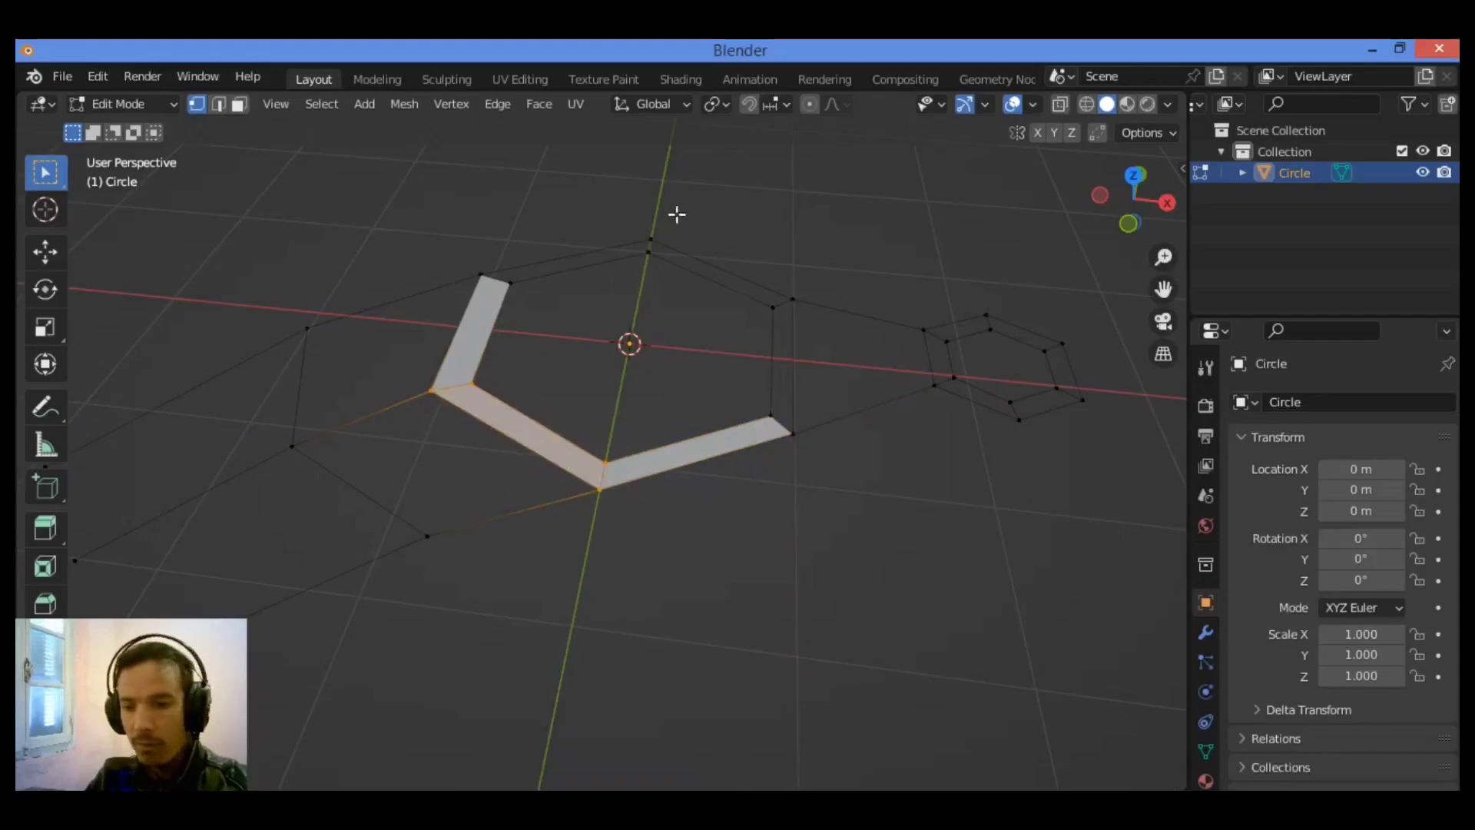
pyautogui.moveTo(675, 214); pyautogui.dragTo(459, 299)
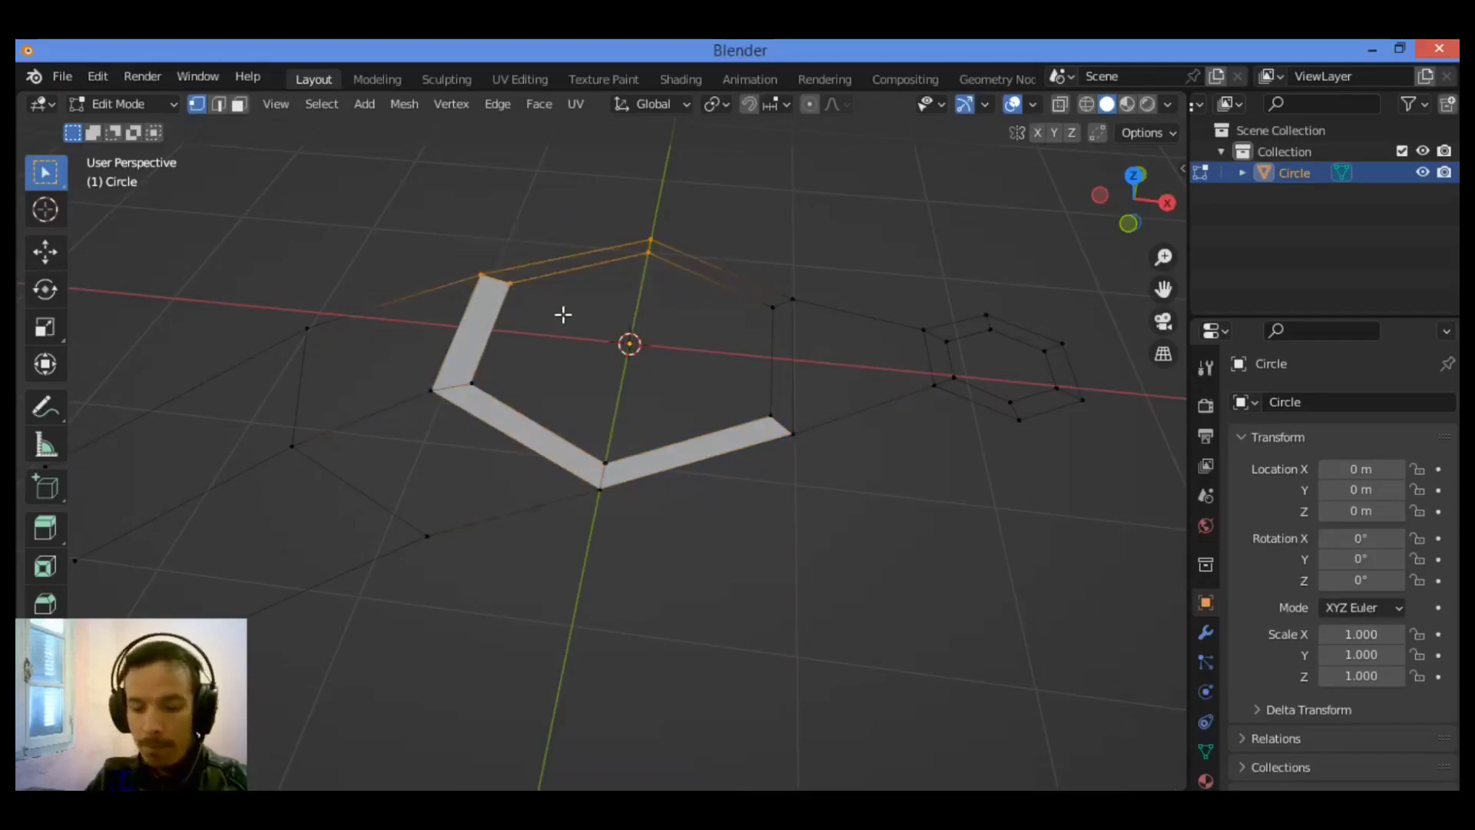
pyautogui.press('f')
pyautogui.moveTo(843, 222); pyautogui.dragTo(623, 315)
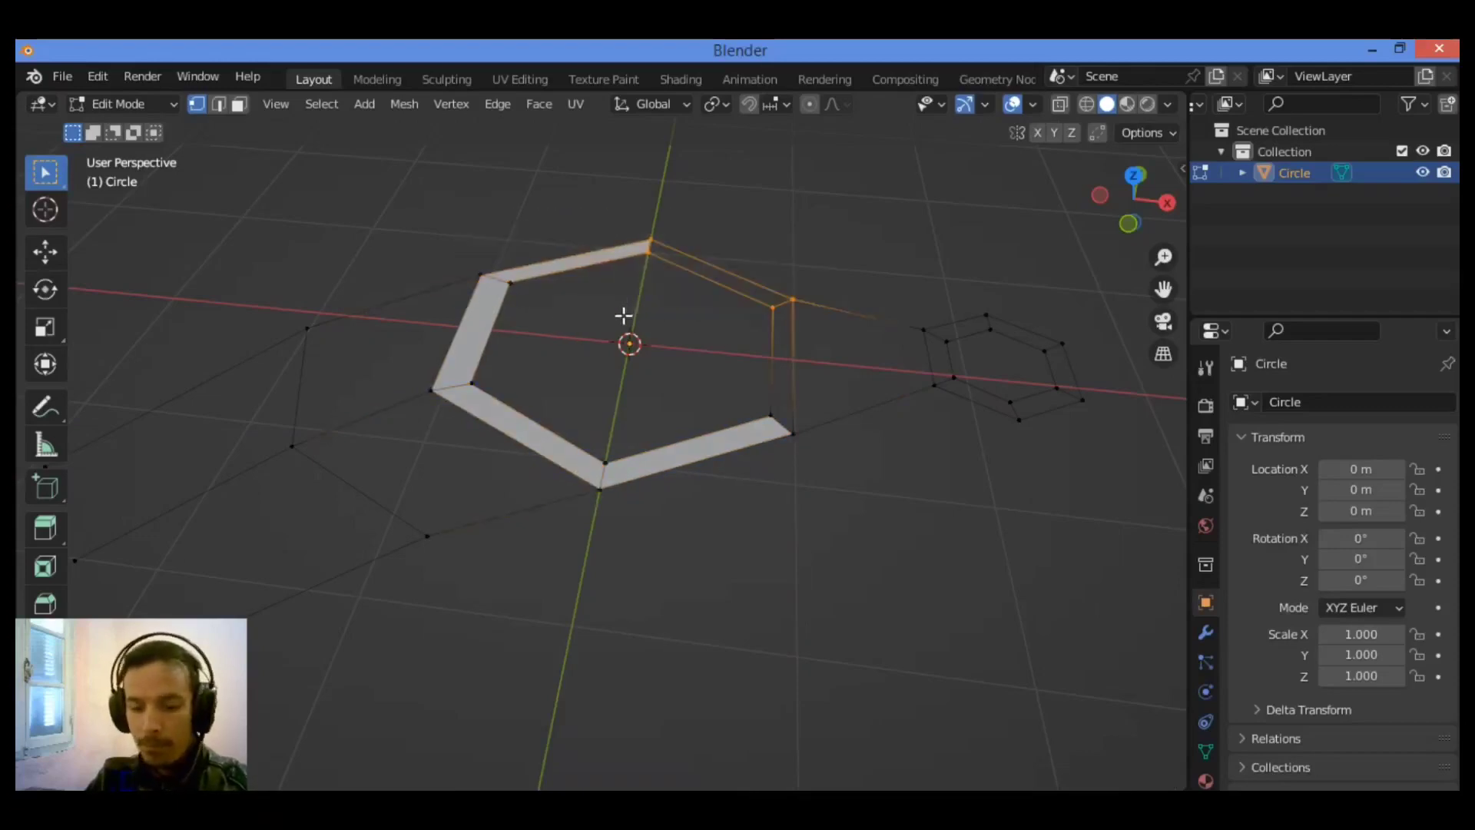
pyautogui.press('f')
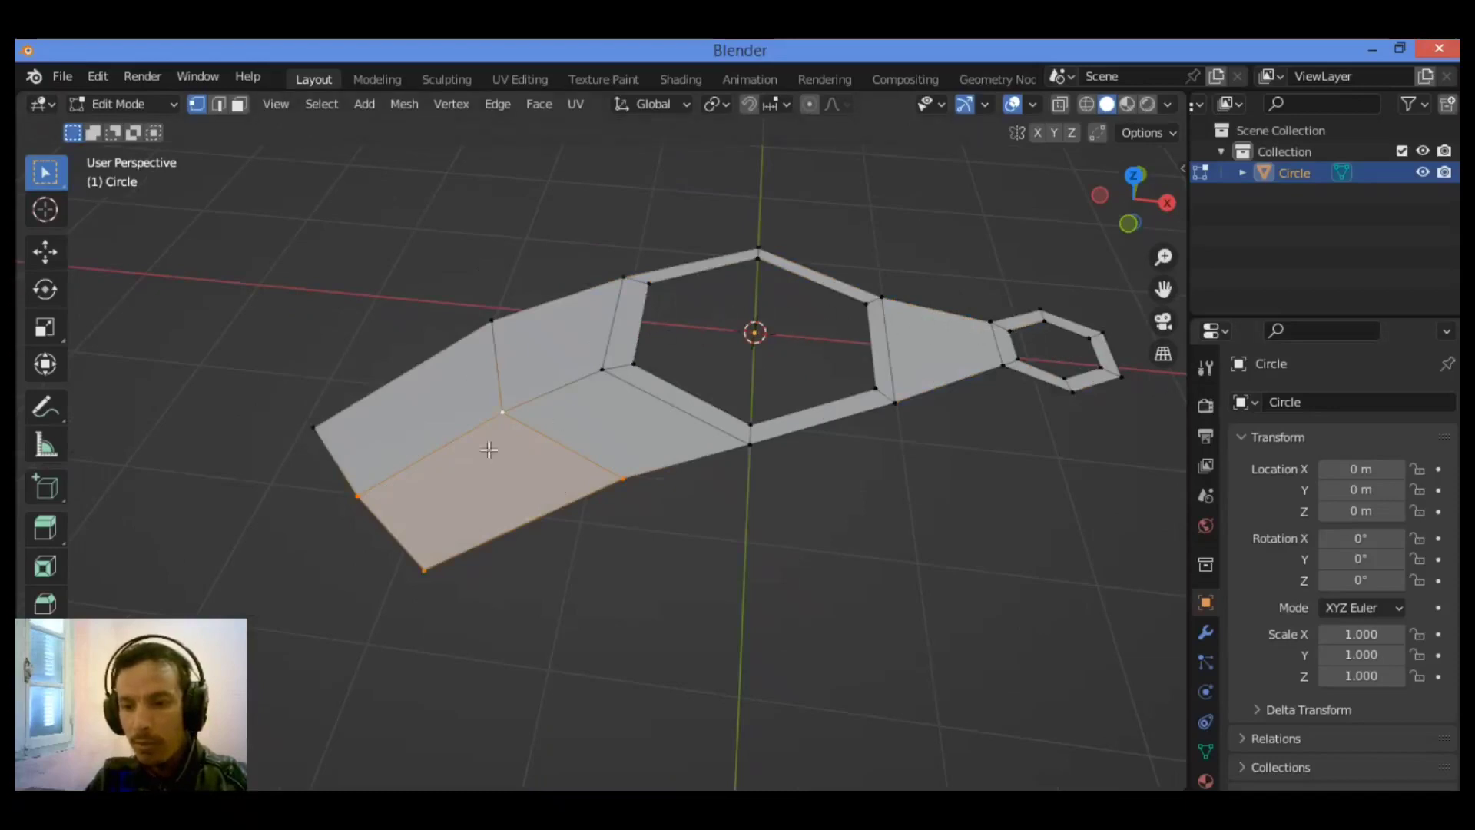
# - Extrude the entire flat mesh downward along the global Z axis to give it thickness
pyautogui.click(679, 504)
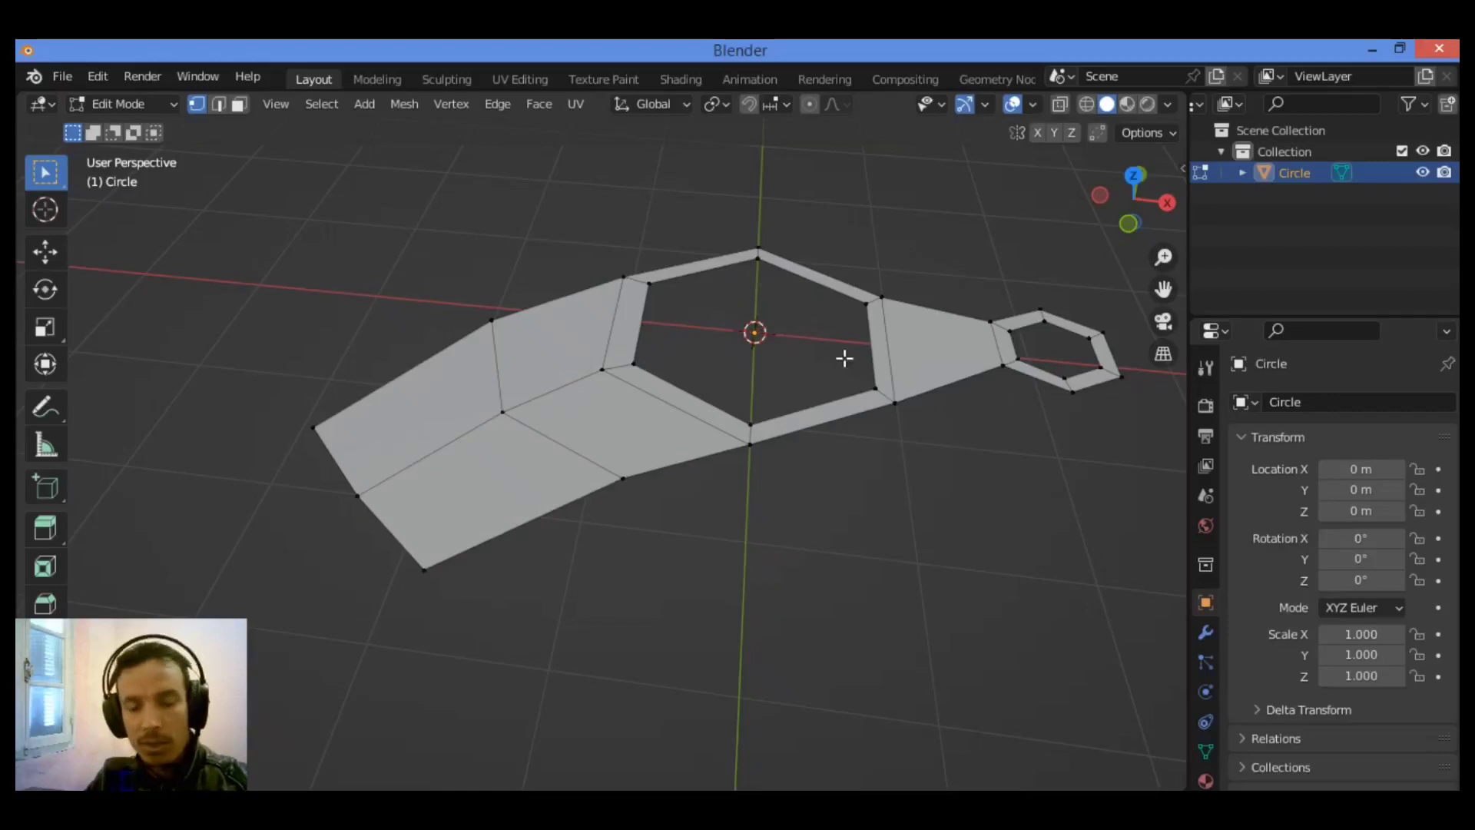
pyautogui.press('a')
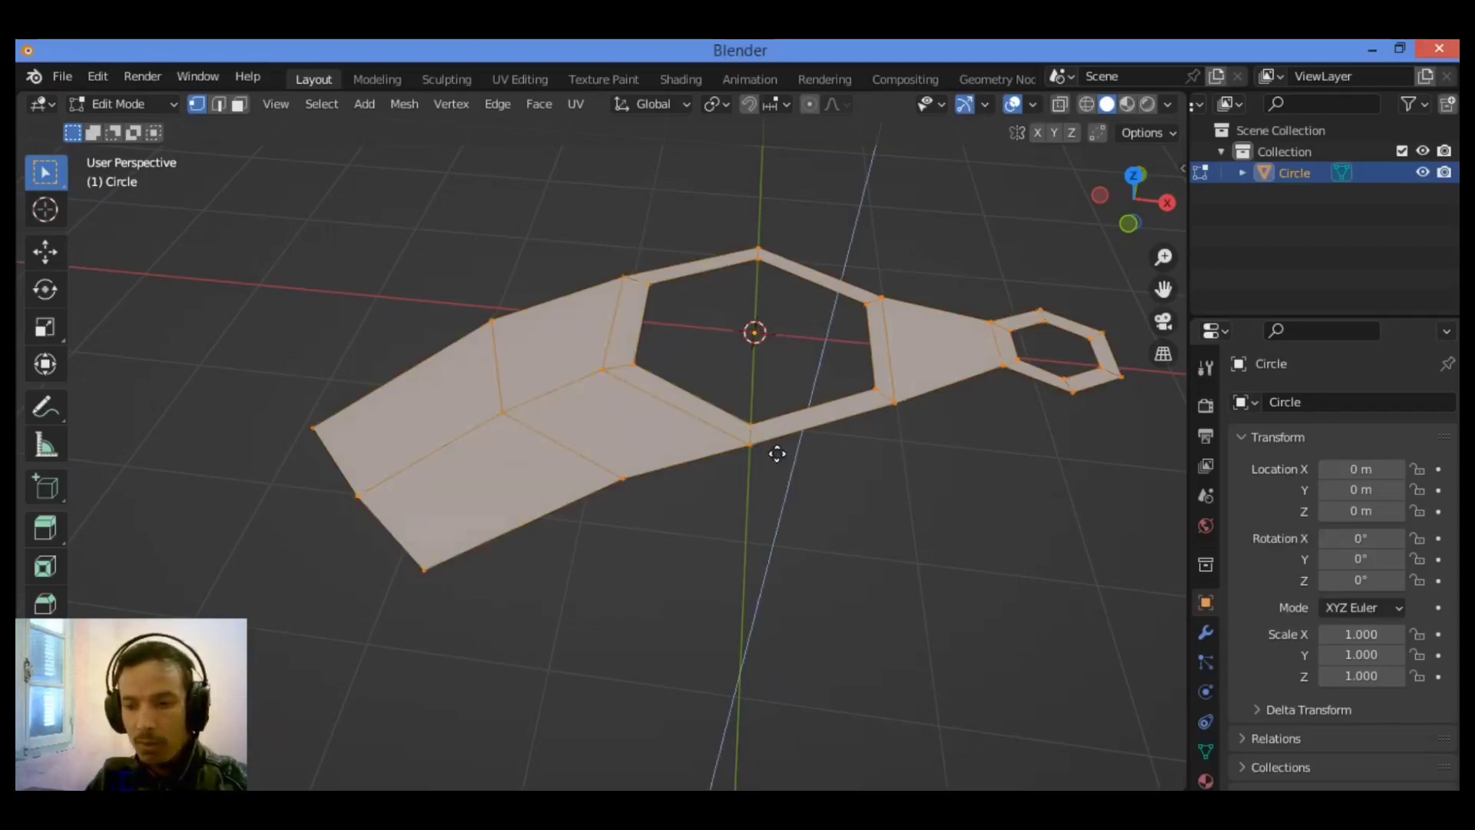
pyautogui.press('e')
pyautogui.press('z')
pyautogui.press('z')
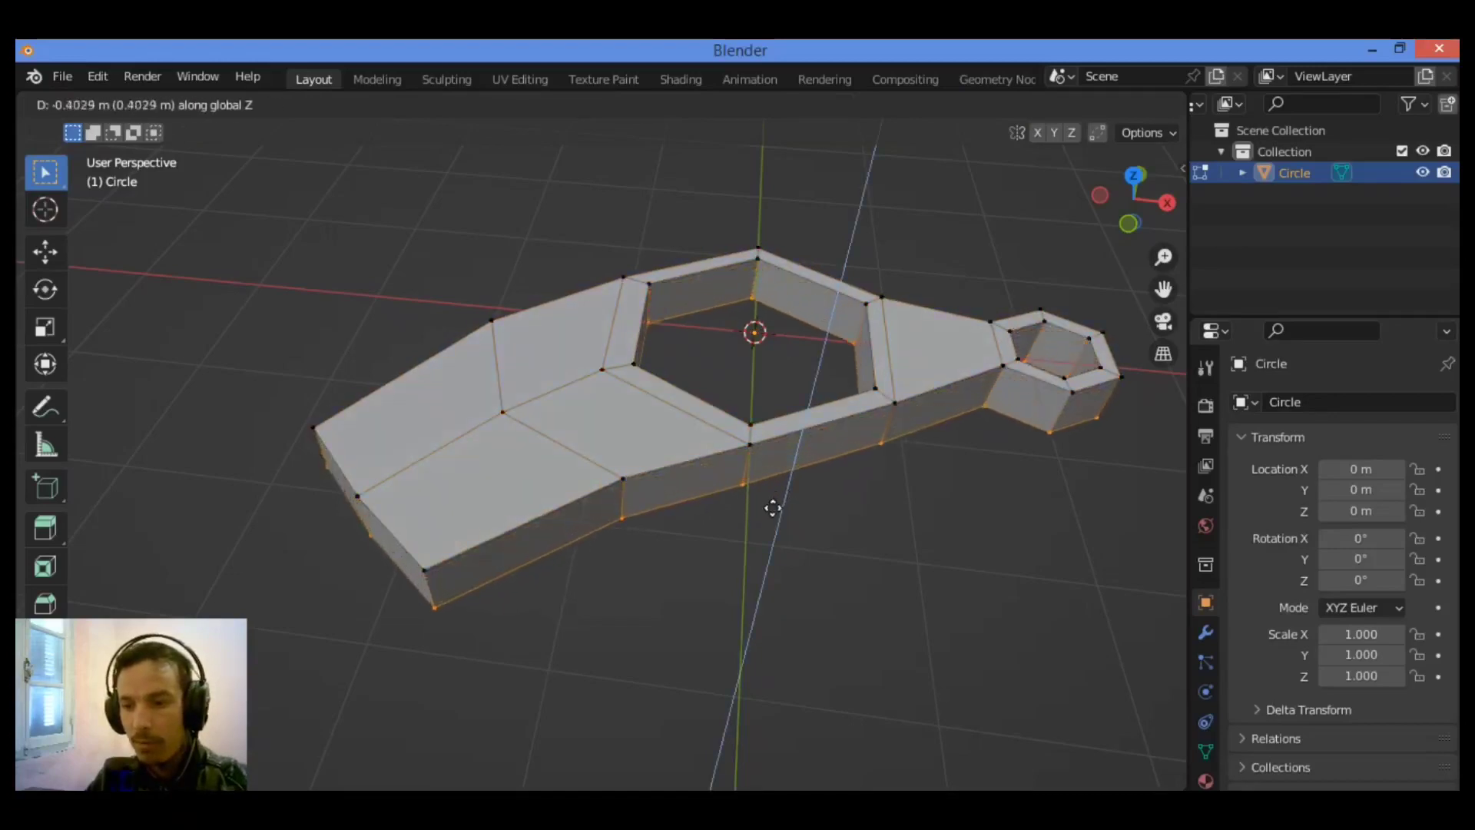
pyautogui.click(772, 510)
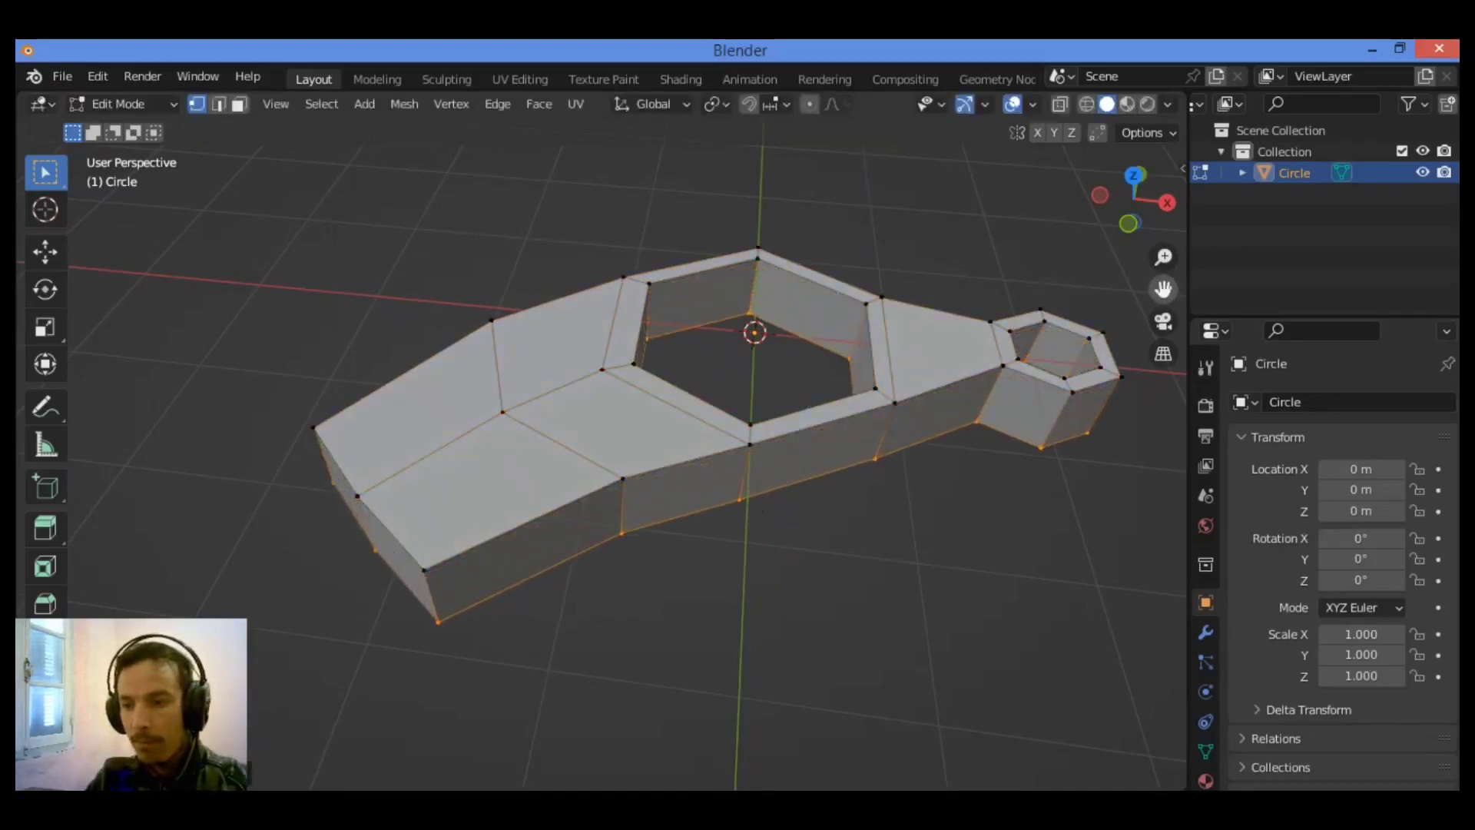
# - Scale the inner walls of the large hexagonal hole to about 0.67 in X and Y, with global Z locked
pyautogui.moveTo(1164, 289); pyautogui.dragTo(771, 415)
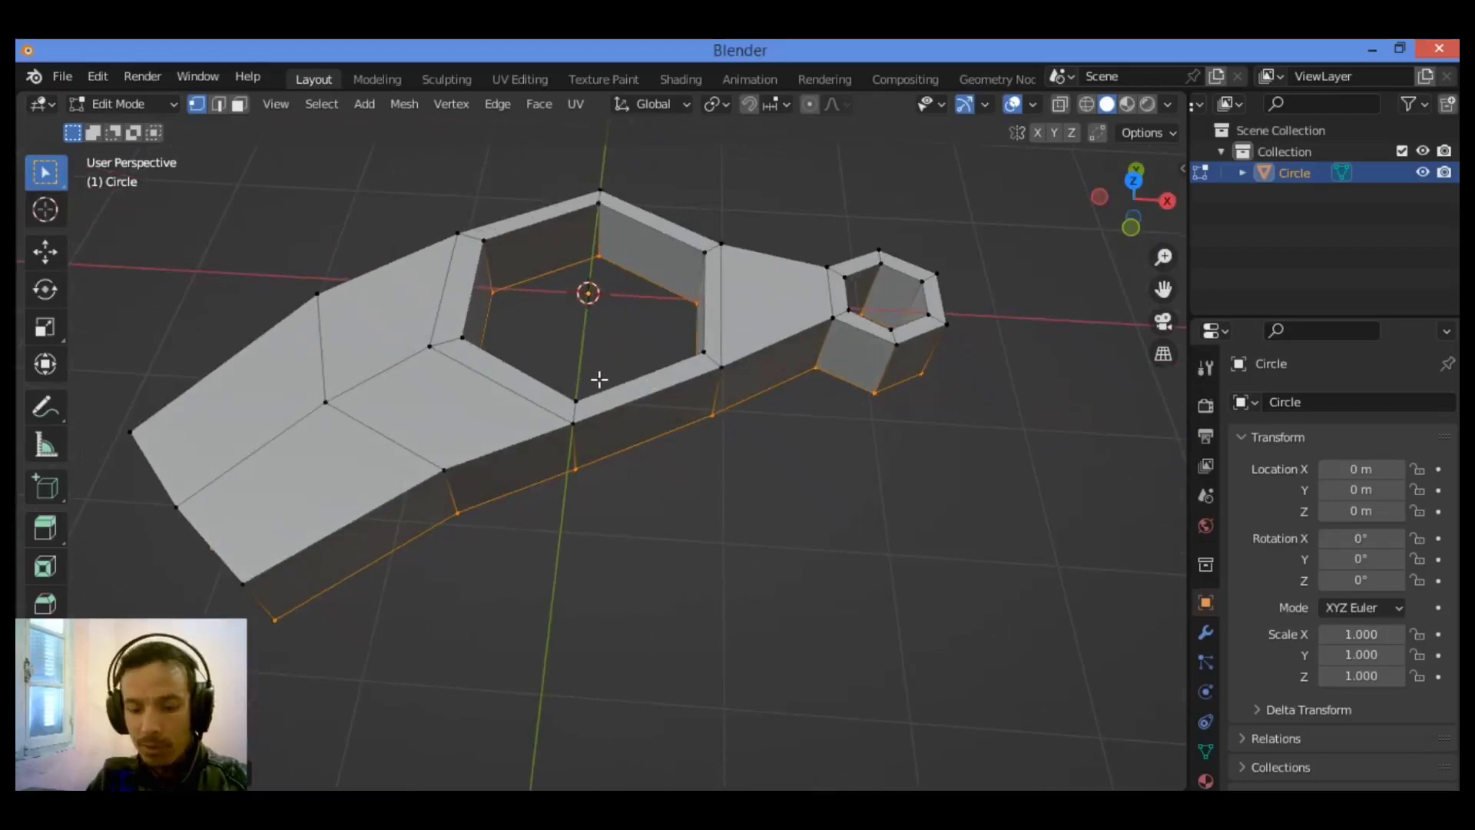
pyautogui.moveTo(600, 379); pyautogui.dragTo(708, 313, button='middle')
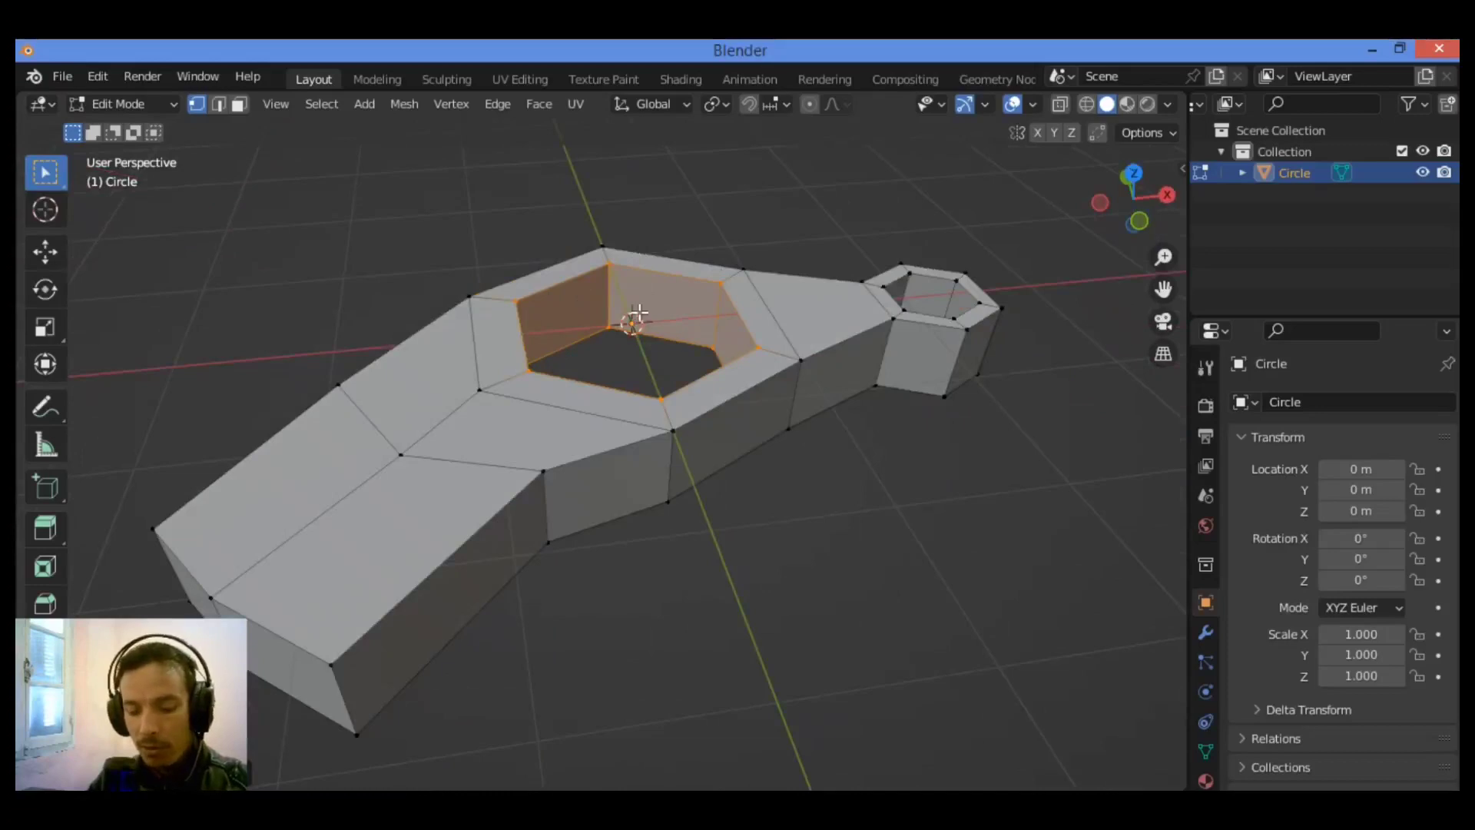
pyautogui.press('s')
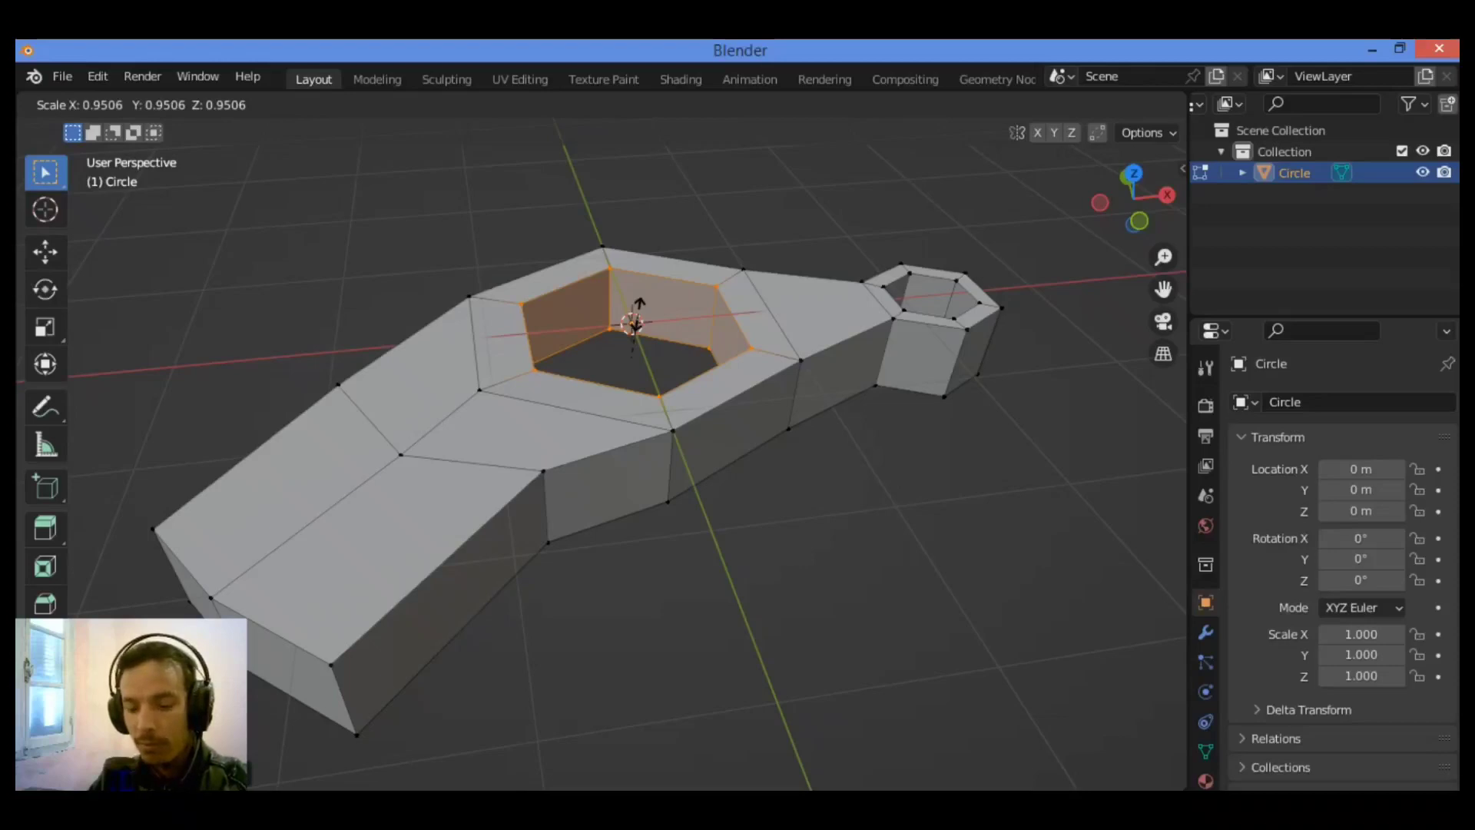
pyautogui.hotkey('shift', 'z')
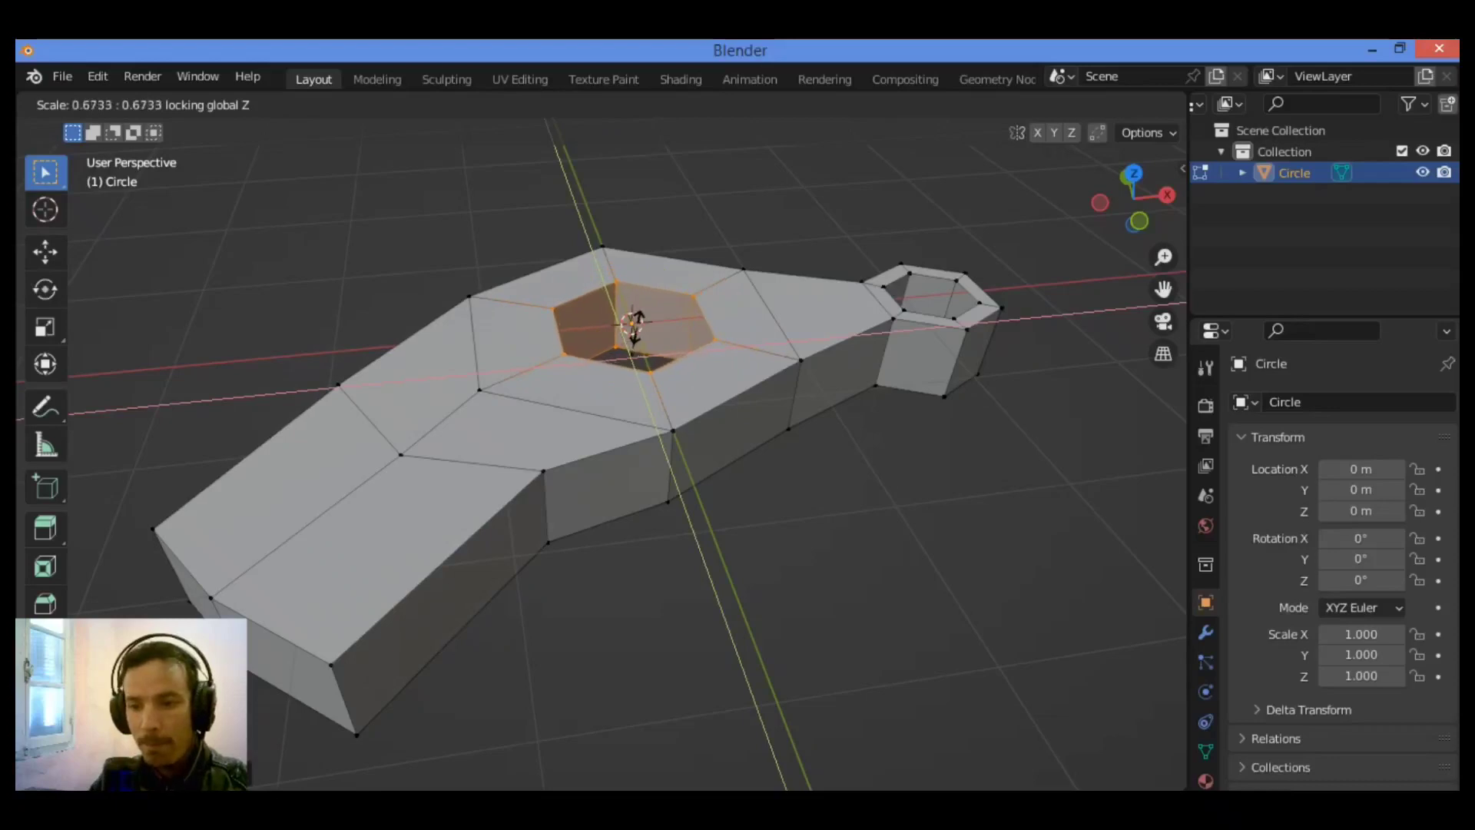
pyautogui.click(635, 323)
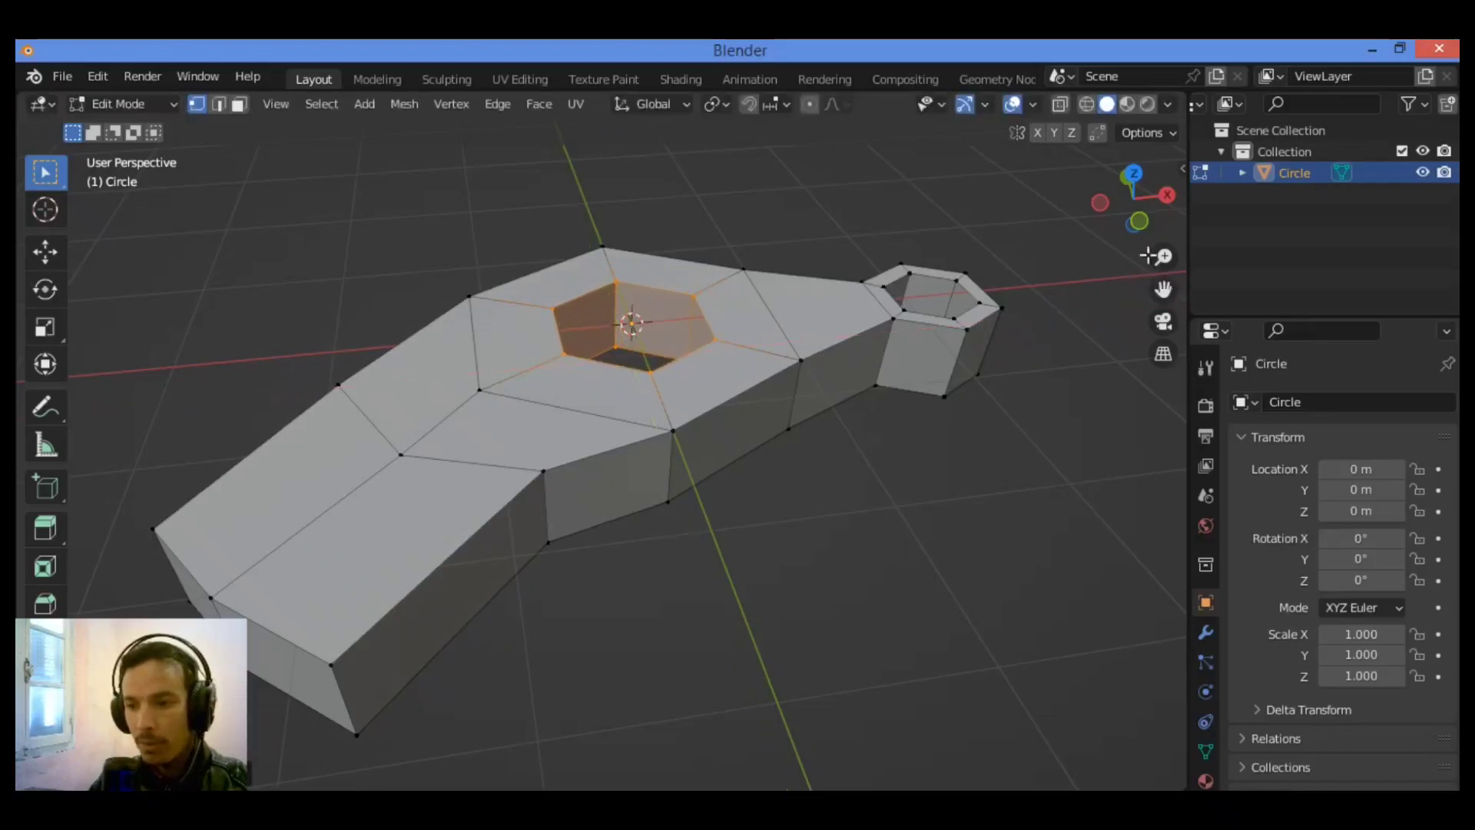
# - Inset the six top faces around the large hexagonal hole by about 0.14 m and extrude the inset ring upward 0.15 m
pyautogui.moveTo(1135, 203)
pyautogui.mouseDown()
pyautogui.moveTo(1131, 237)
pyautogui.moveTo(1129, 203)
pyautogui.mouseUp()
pyautogui.moveTo(1165, 289); pyautogui.dragTo(792, 461)
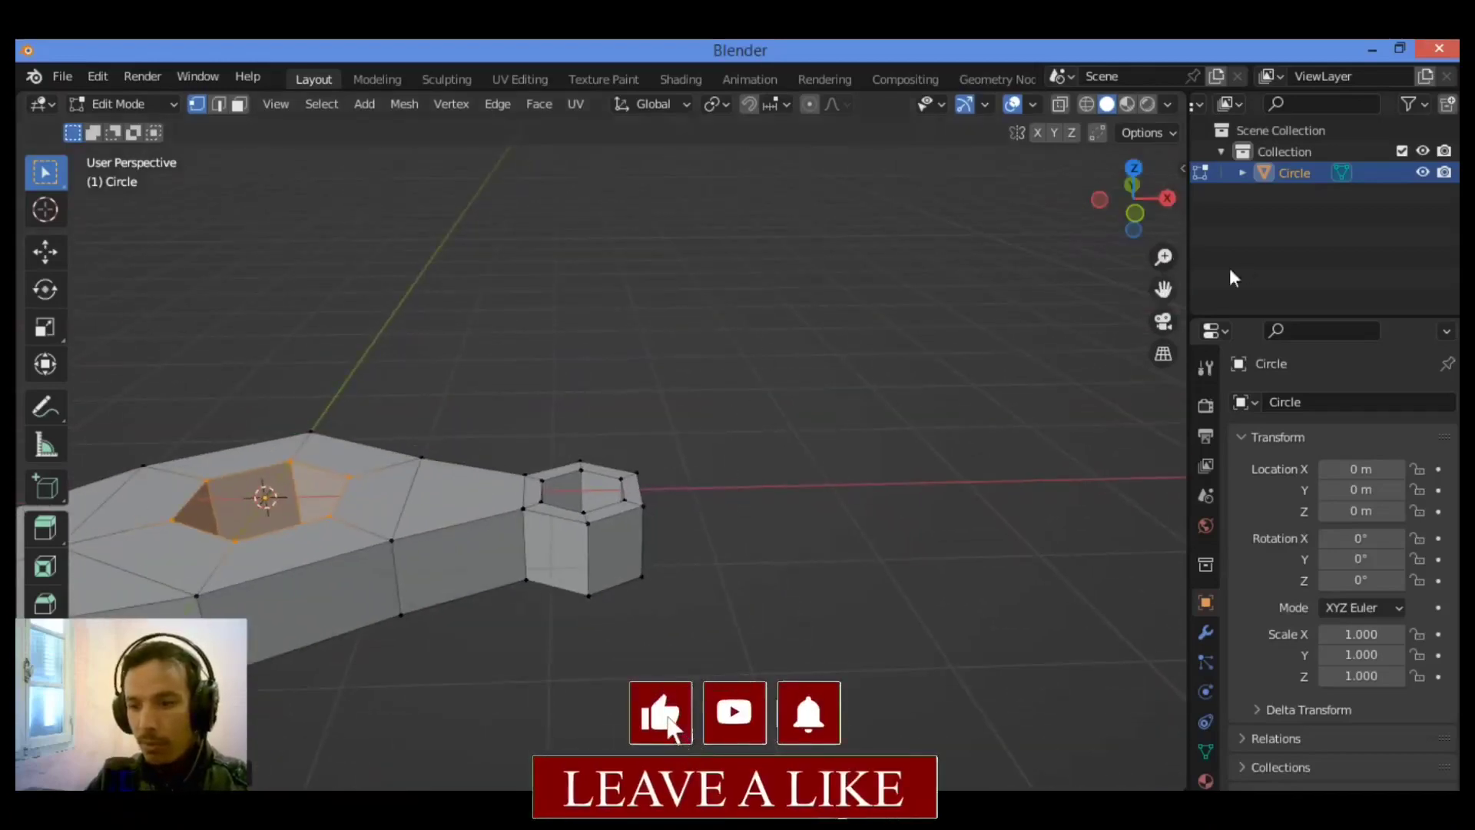
pyautogui.moveTo(1164, 289); pyautogui.dragTo(1383, 239)
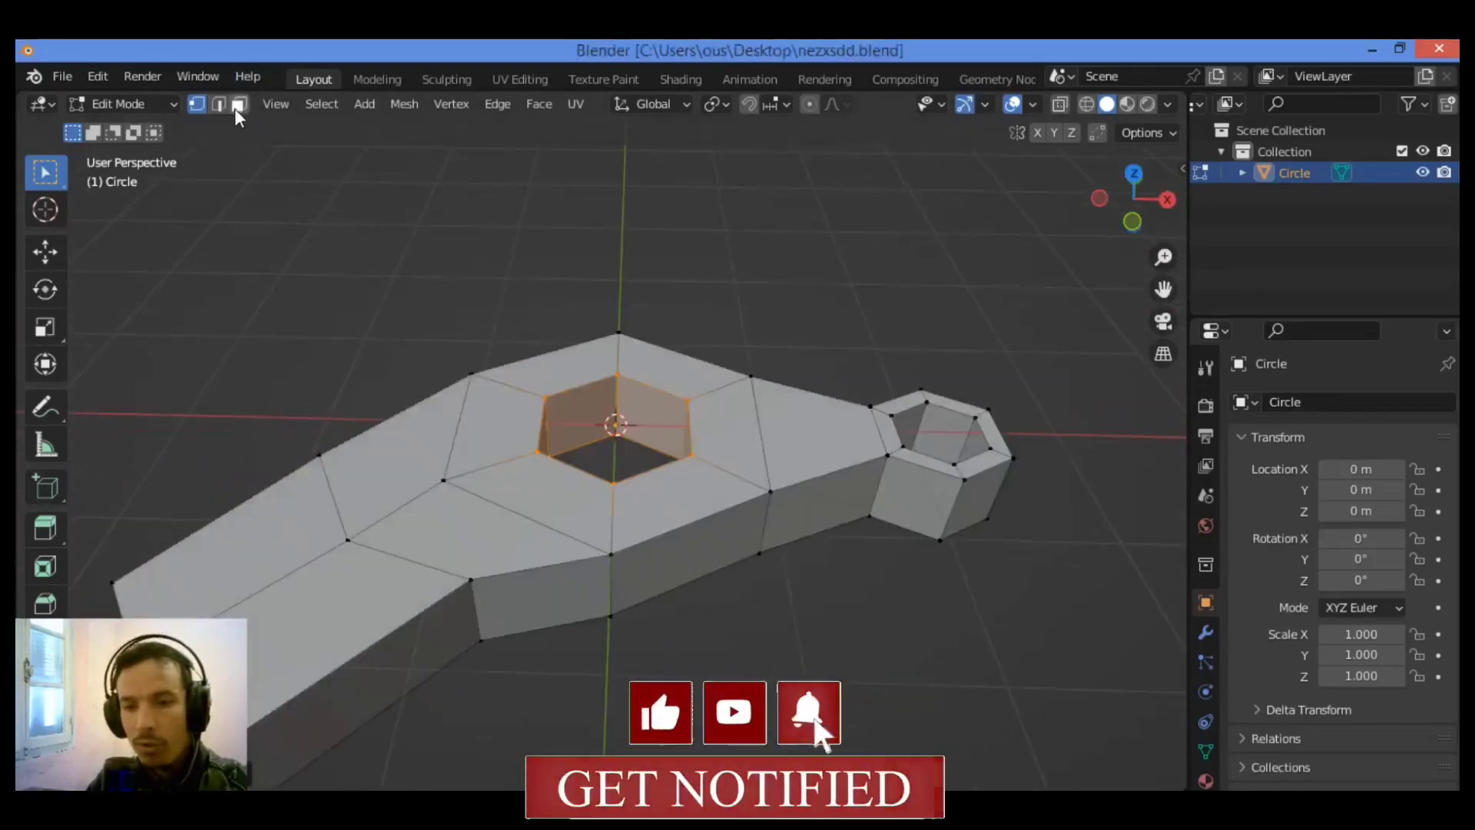
pyautogui.click(237, 106)
pyautogui.hotkey('alt', 'a')
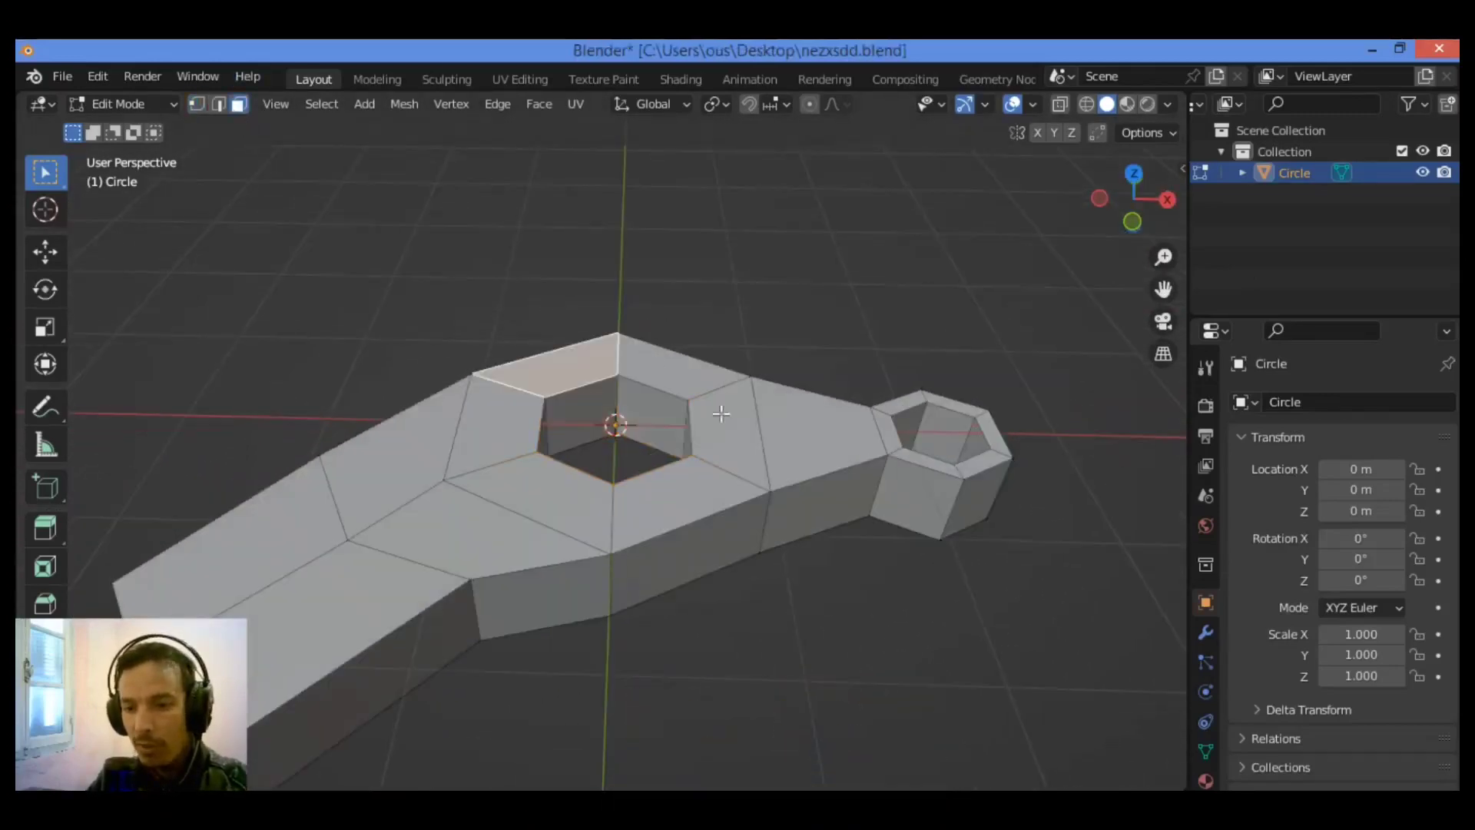
pyautogui.keyDown('shift'); pyautogui.click(622, 492); pyautogui.keyUp('shift')
pyautogui.keyDown('shift'); pyautogui.click(538, 507); pyautogui.keyUp('shift')
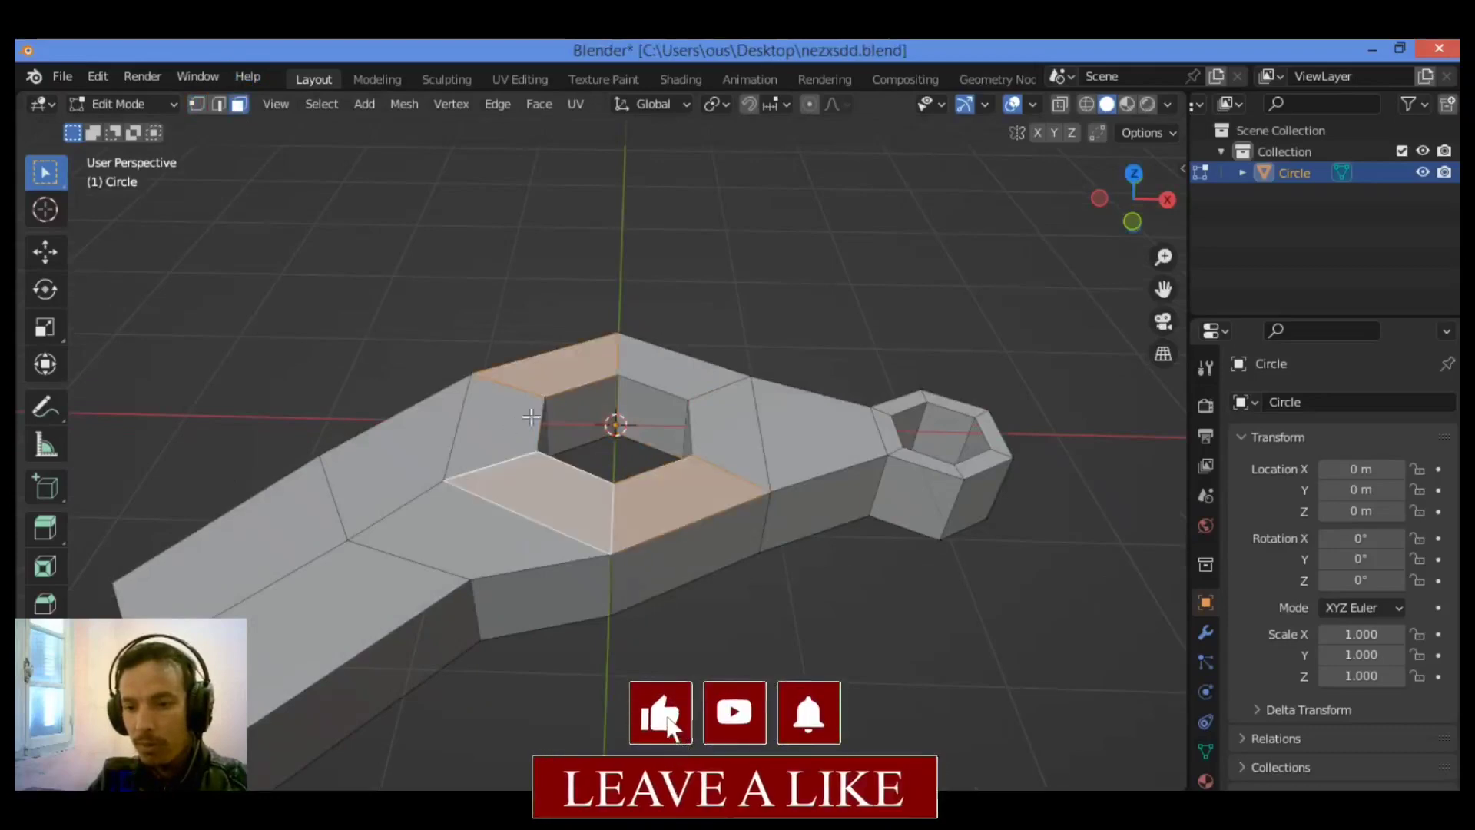
pyautogui.keyDown('shift'); pyautogui.click(507, 423); pyautogui.keyUp('shift')
pyautogui.keyDown('shift'); pyautogui.click(676, 371); pyautogui.keyUp('shift')
pyautogui.keyDown('shift'); pyautogui.click(717, 440); pyautogui.keyUp('shift')
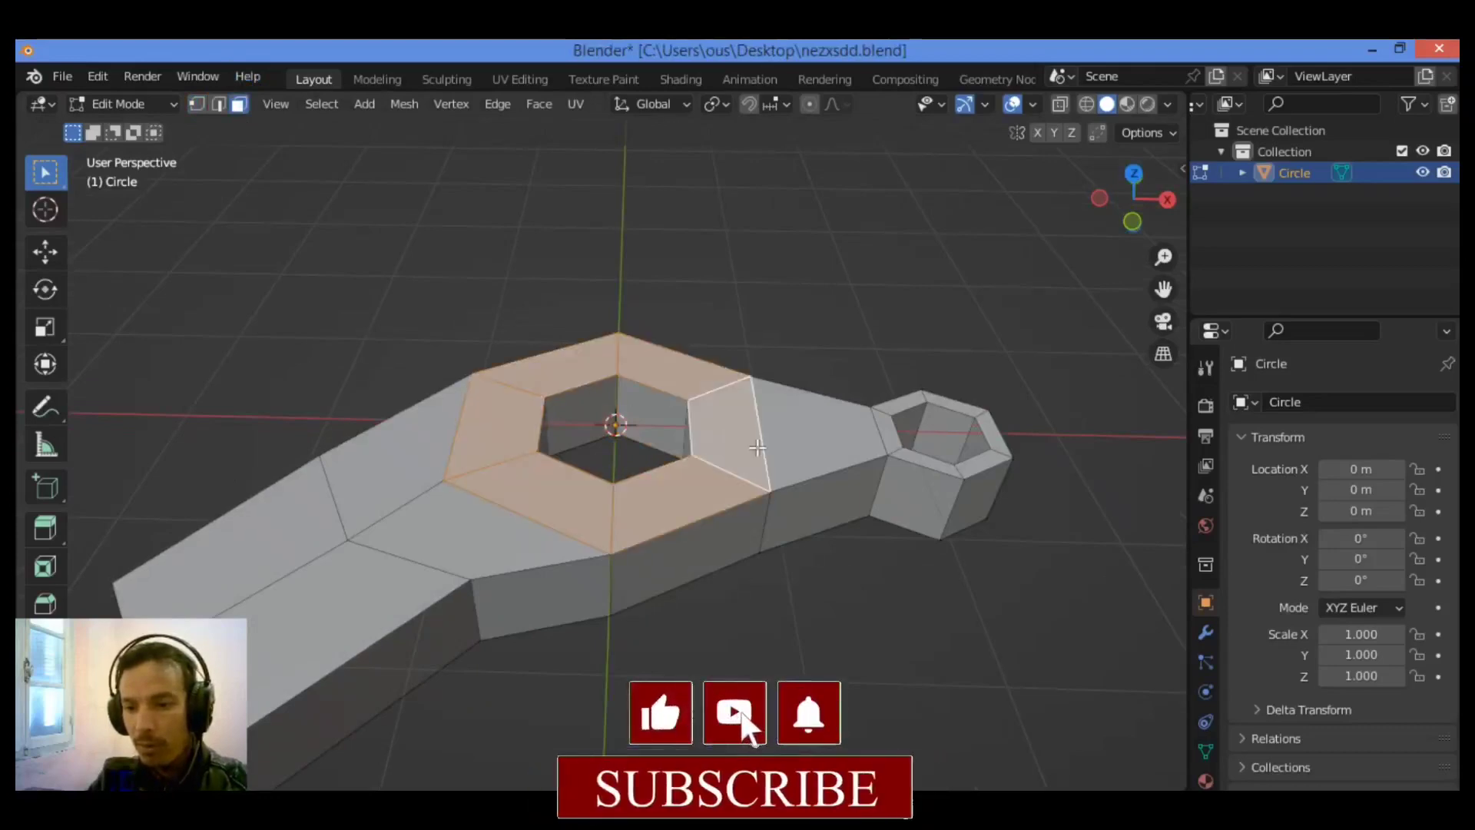
pyautogui.scroll(2, 717, 440)
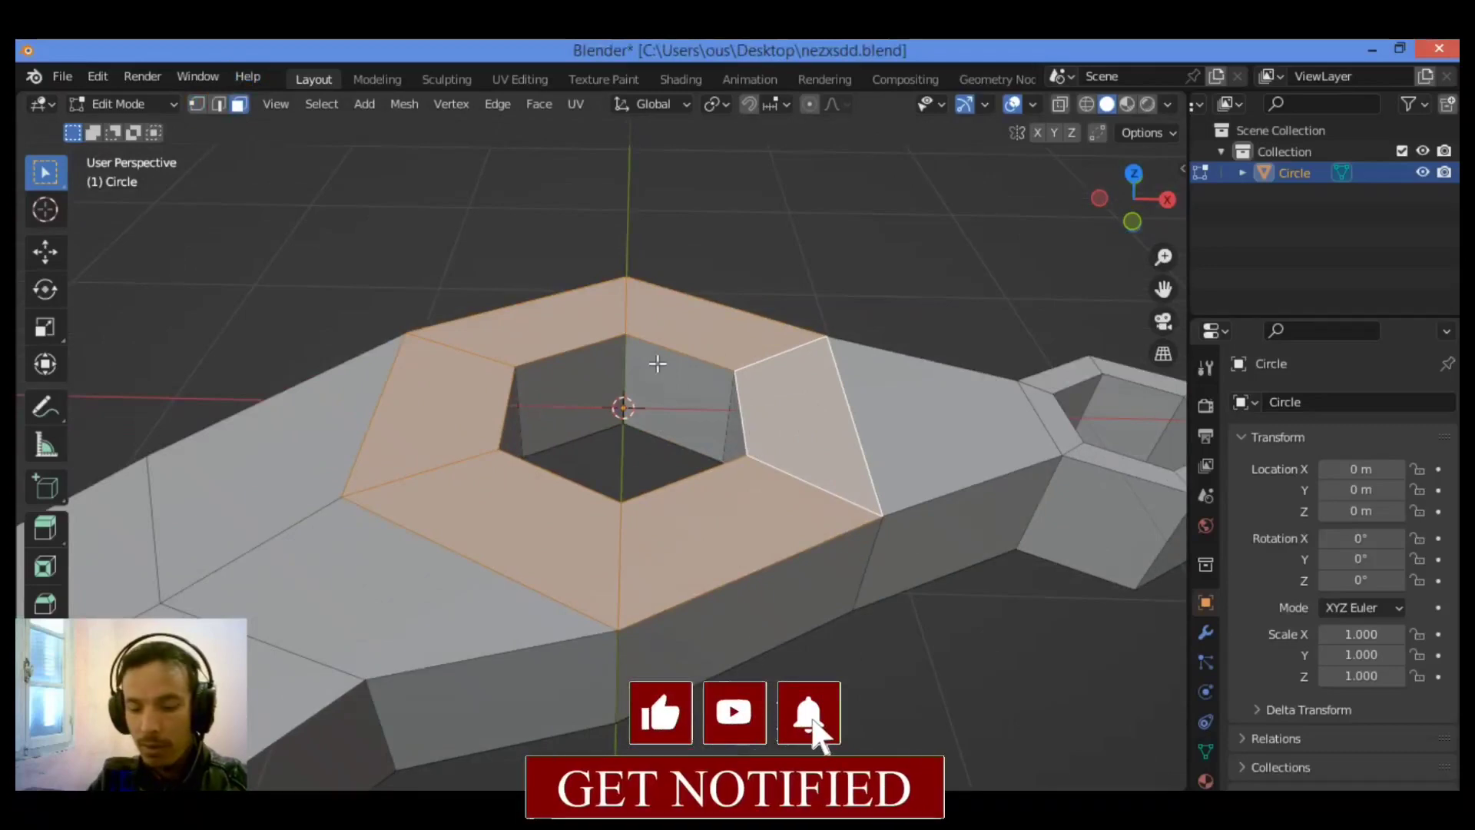
pyautogui.press('i')
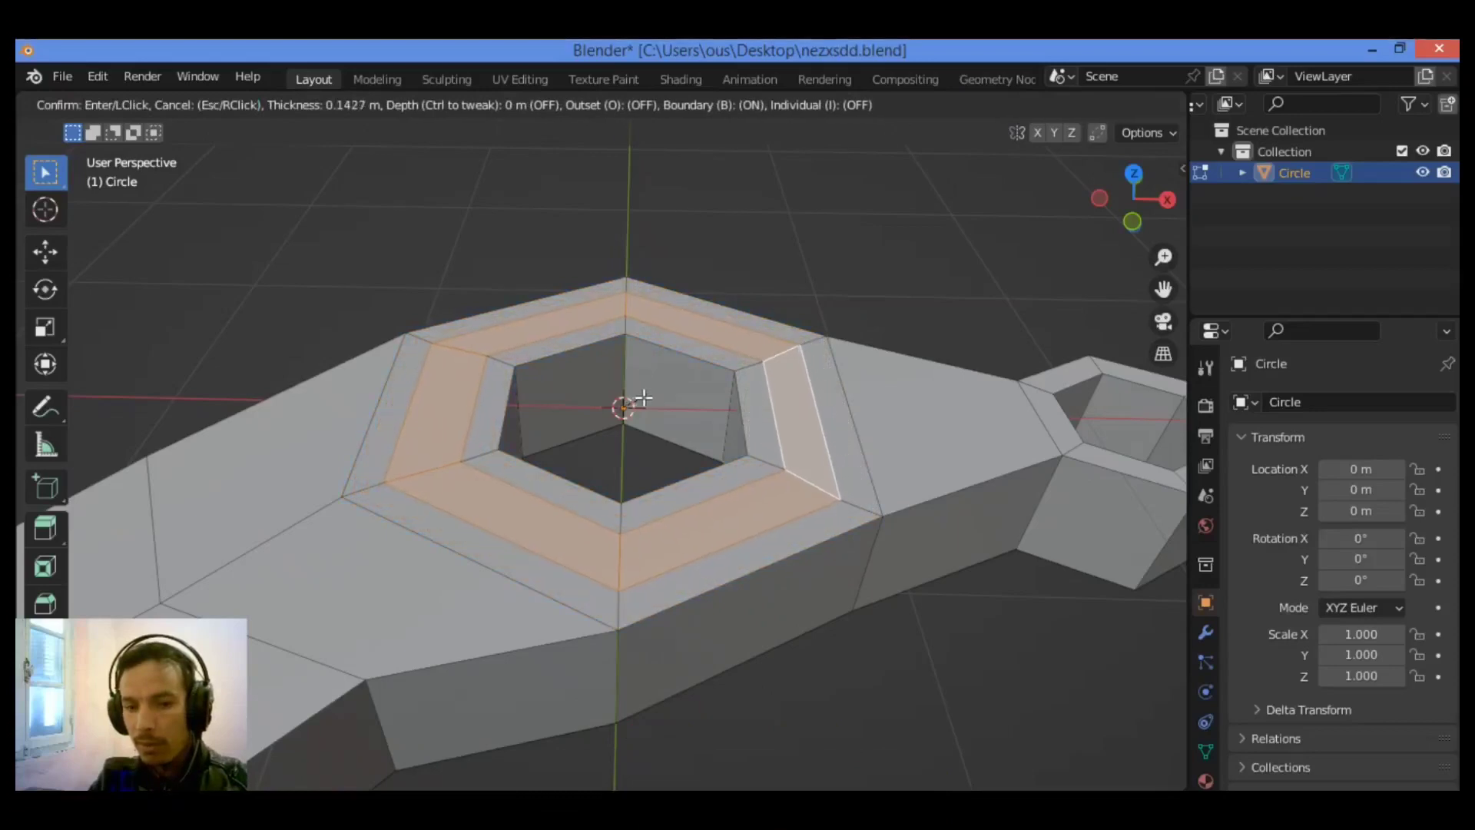
pyautogui.click(643, 397)
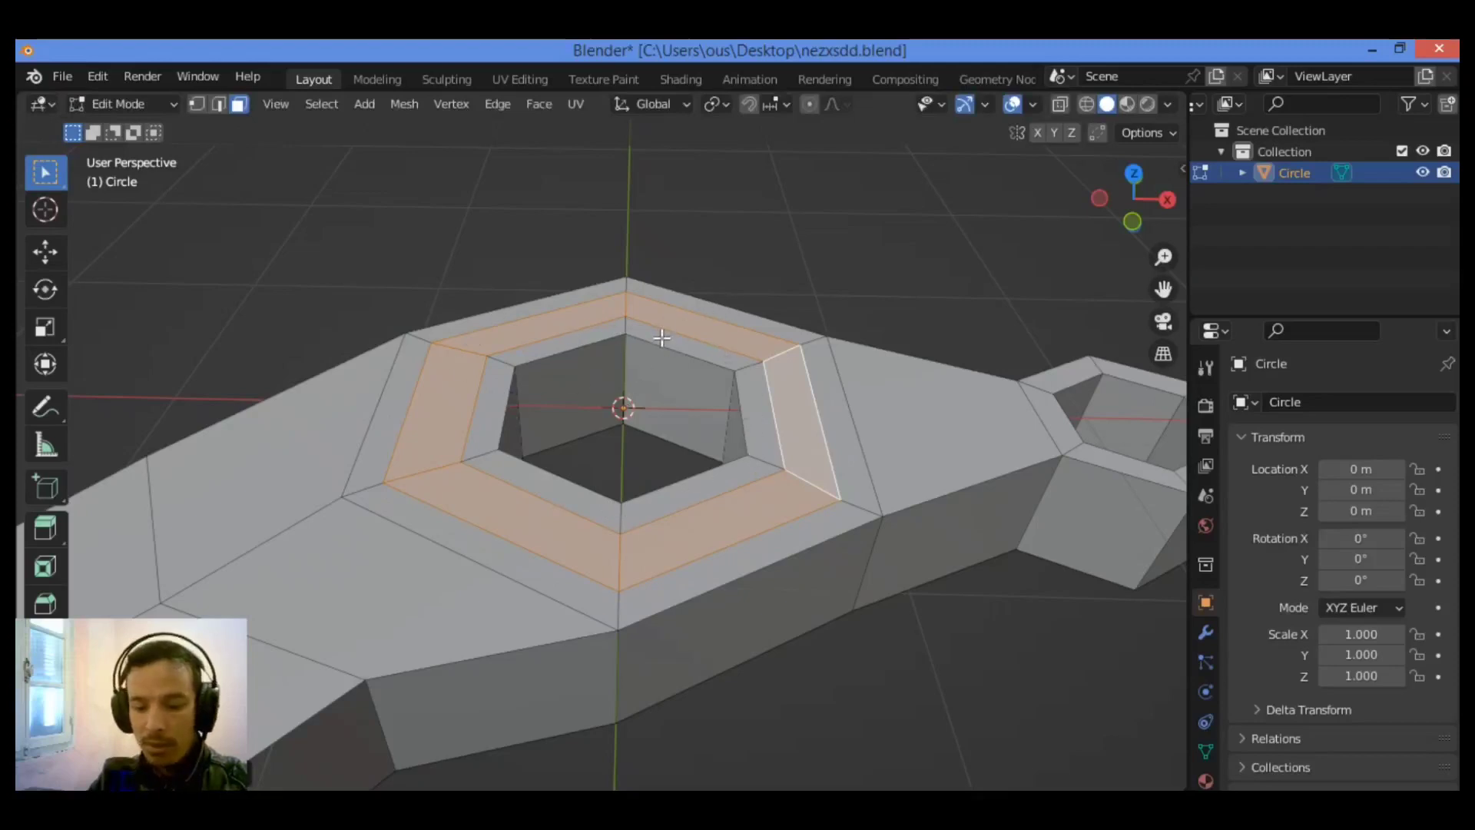
pyautogui.press('e')
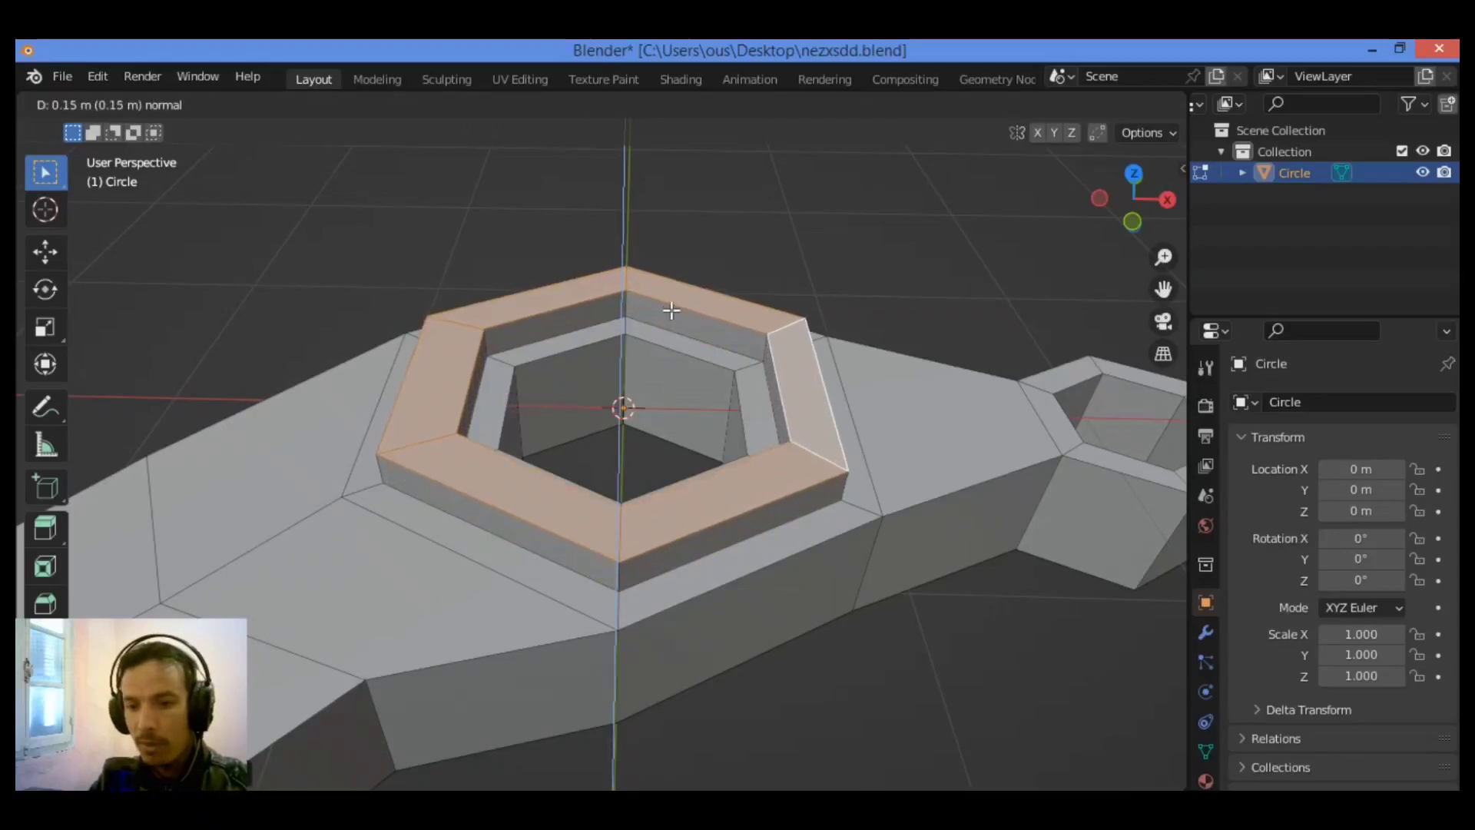
pyautogui.click(671, 311)
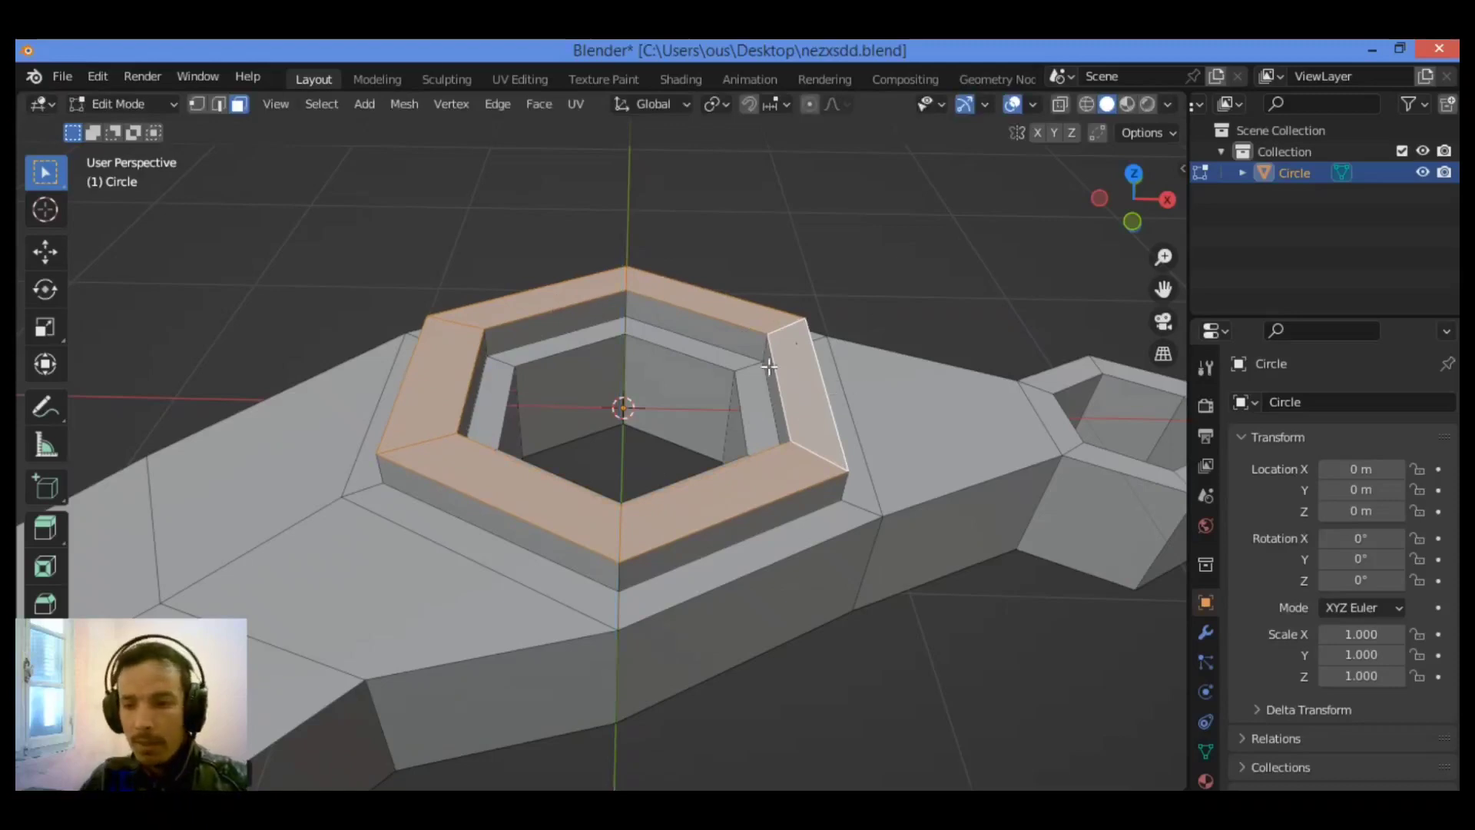
# - Inset the six top faces around the small hexagonal opening by about 0.033 m
pyautogui.moveTo(1163, 289); pyautogui.dragTo(1067, 237)
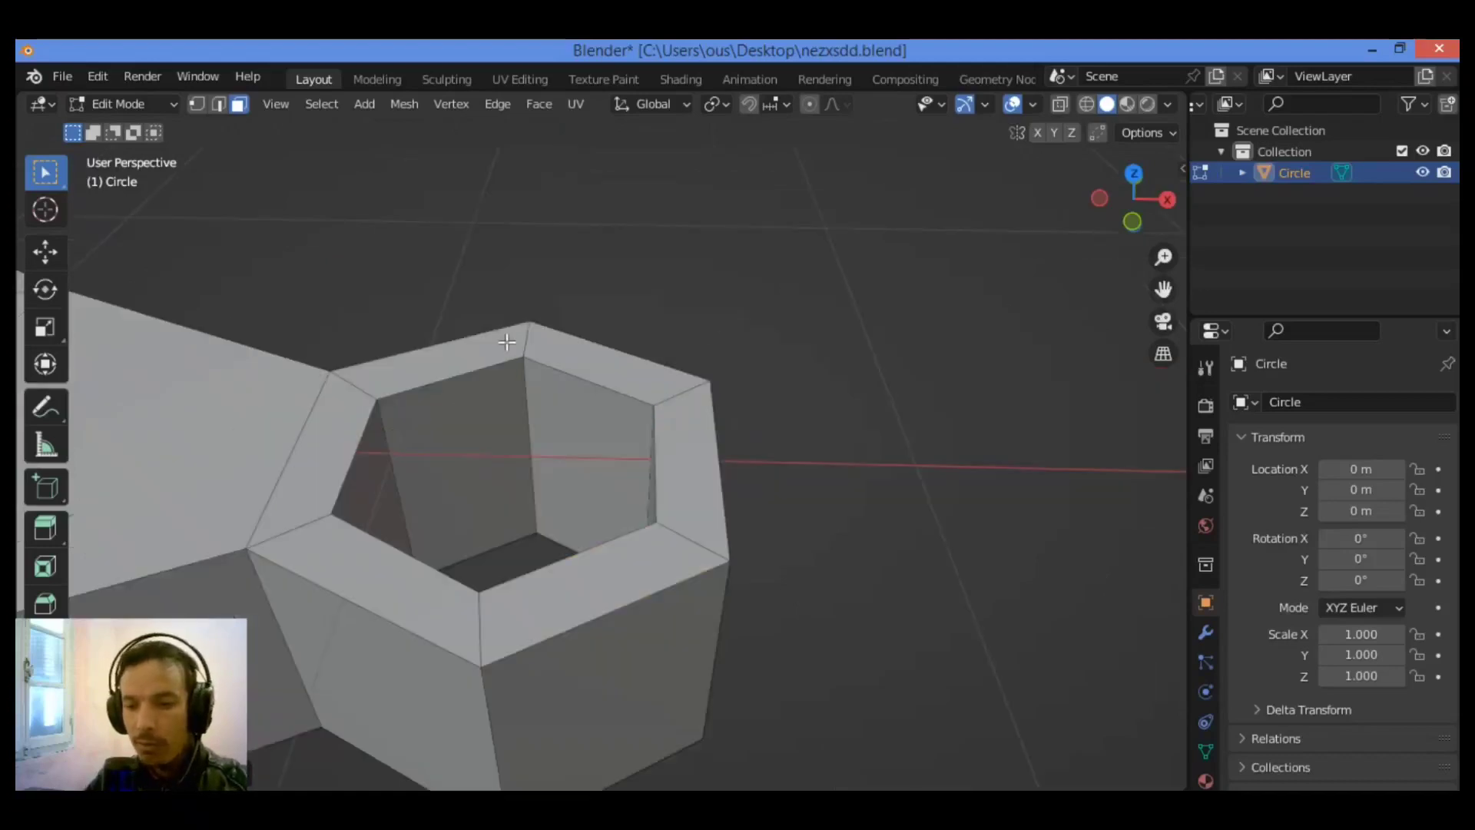
pyautogui.click(507, 342)
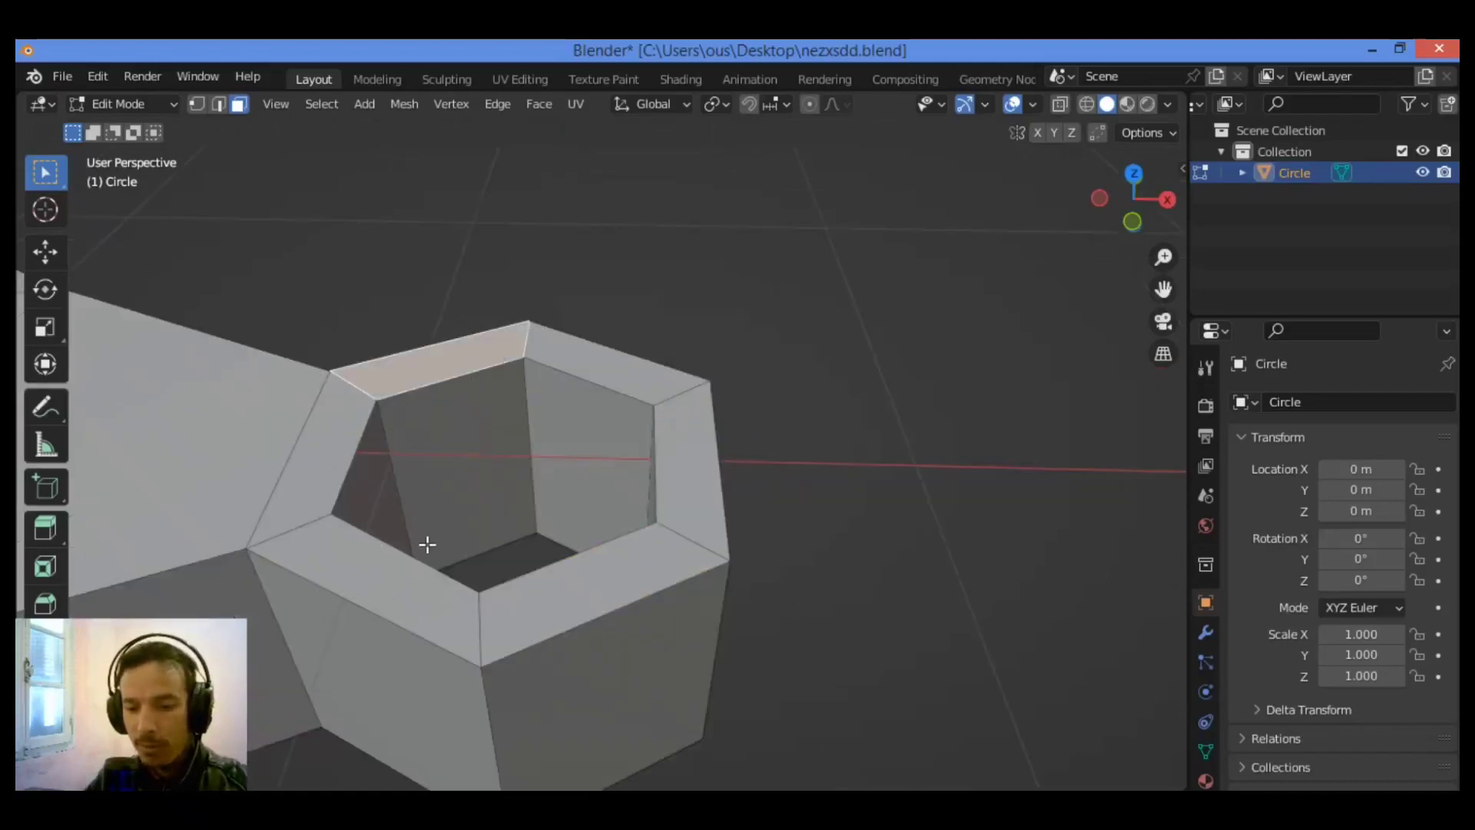
pyautogui.keyDown('shift'); pyautogui.click(421, 578); pyautogui.keyUp('shift')
pyautogui.keyDown('shift'); pyautogui.click(580, 596); pyautogui.keyUp('shift')
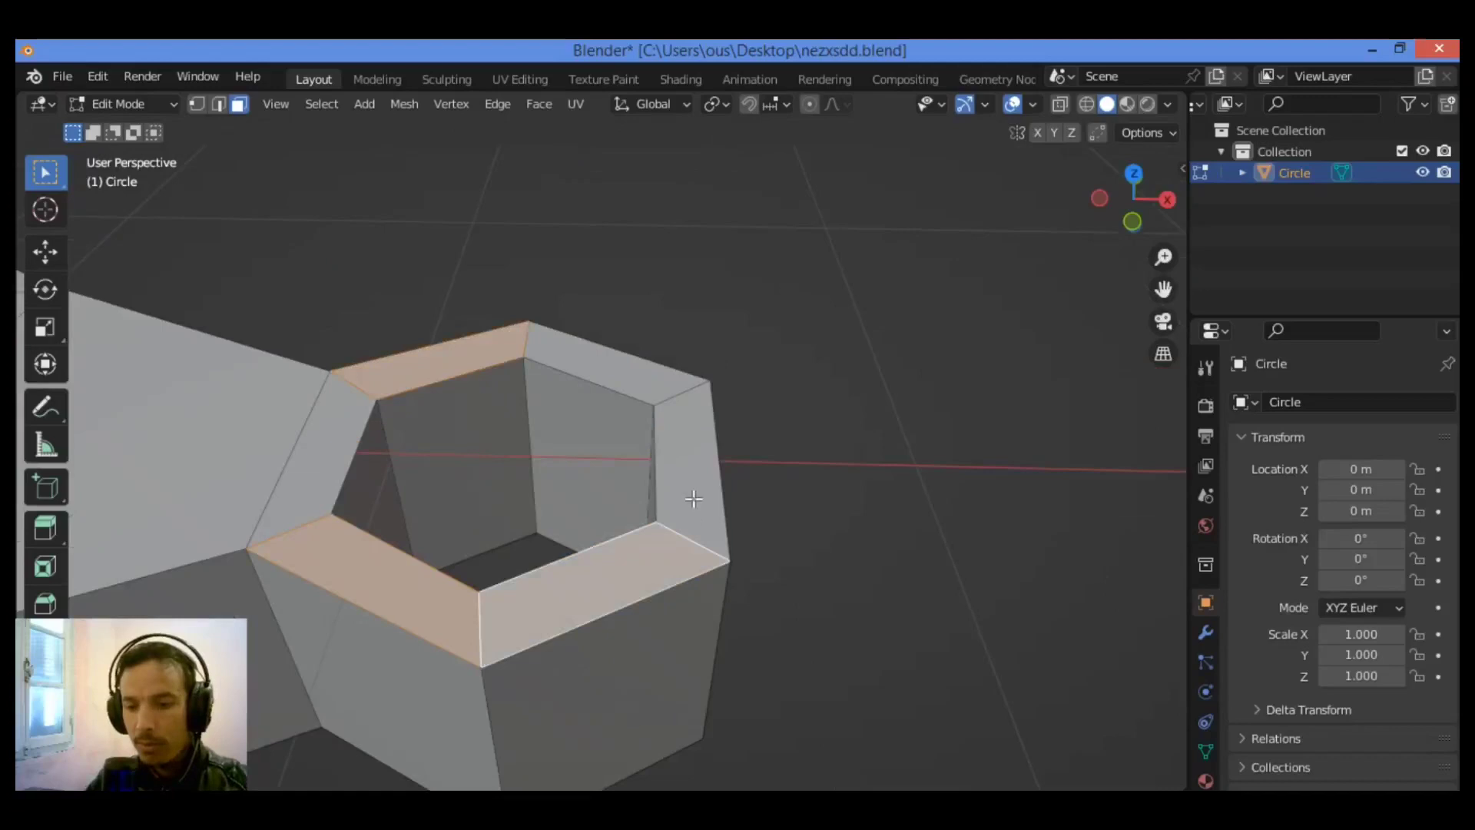
pyautogui.keyDown('shift'); pyautogui.click(653, 379); pyautogui.keyUp('shift')
pyautogui.keyDown('shift'); pyautogui.click(332, 428); pyautogui.keyUp('shift')
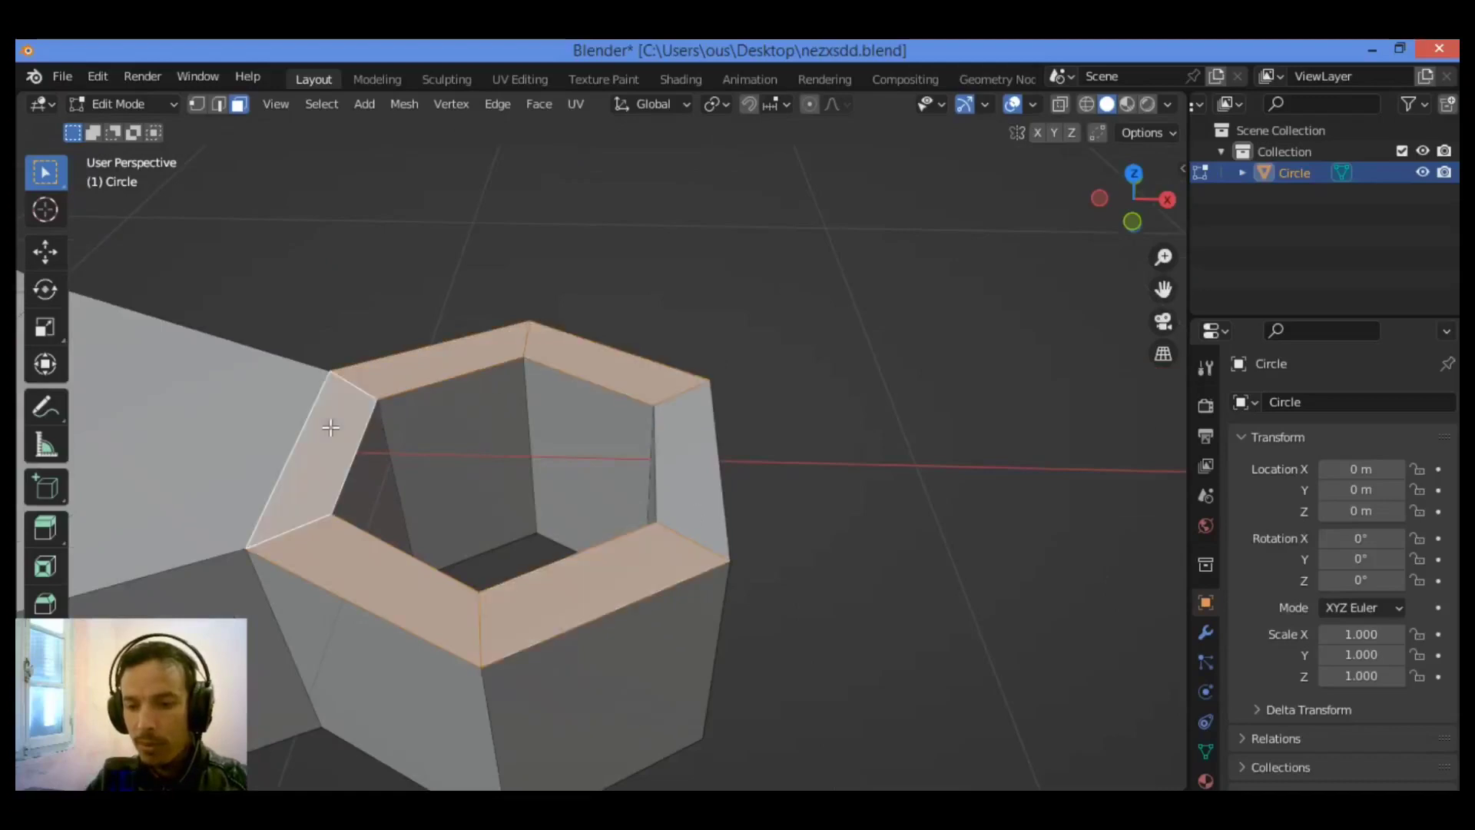
pyautogui.keyDown('shift'); pyautogui.click(691, 466); pyautogui.keyUp('shift')
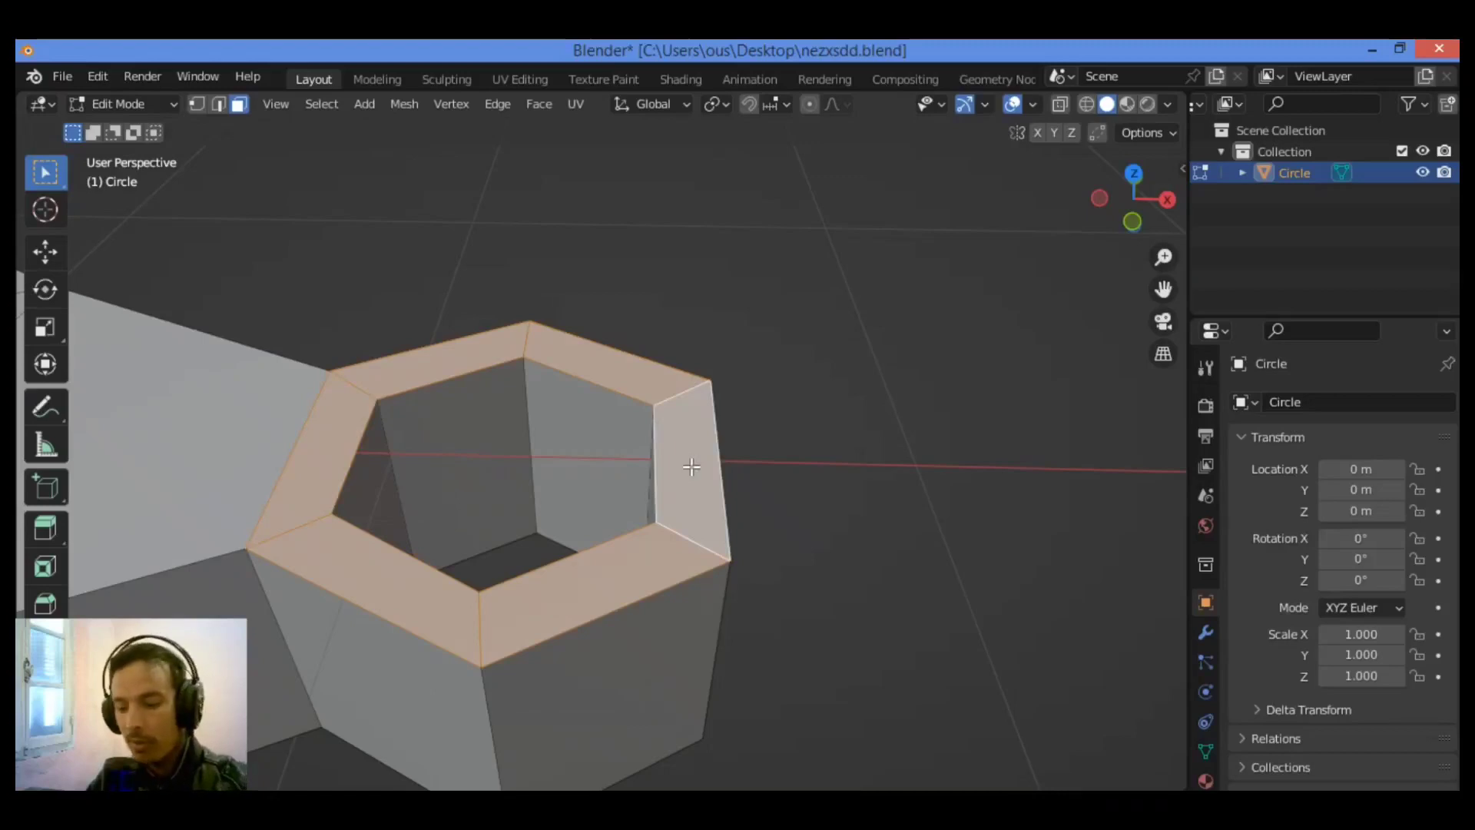
pyautogui.press('i')
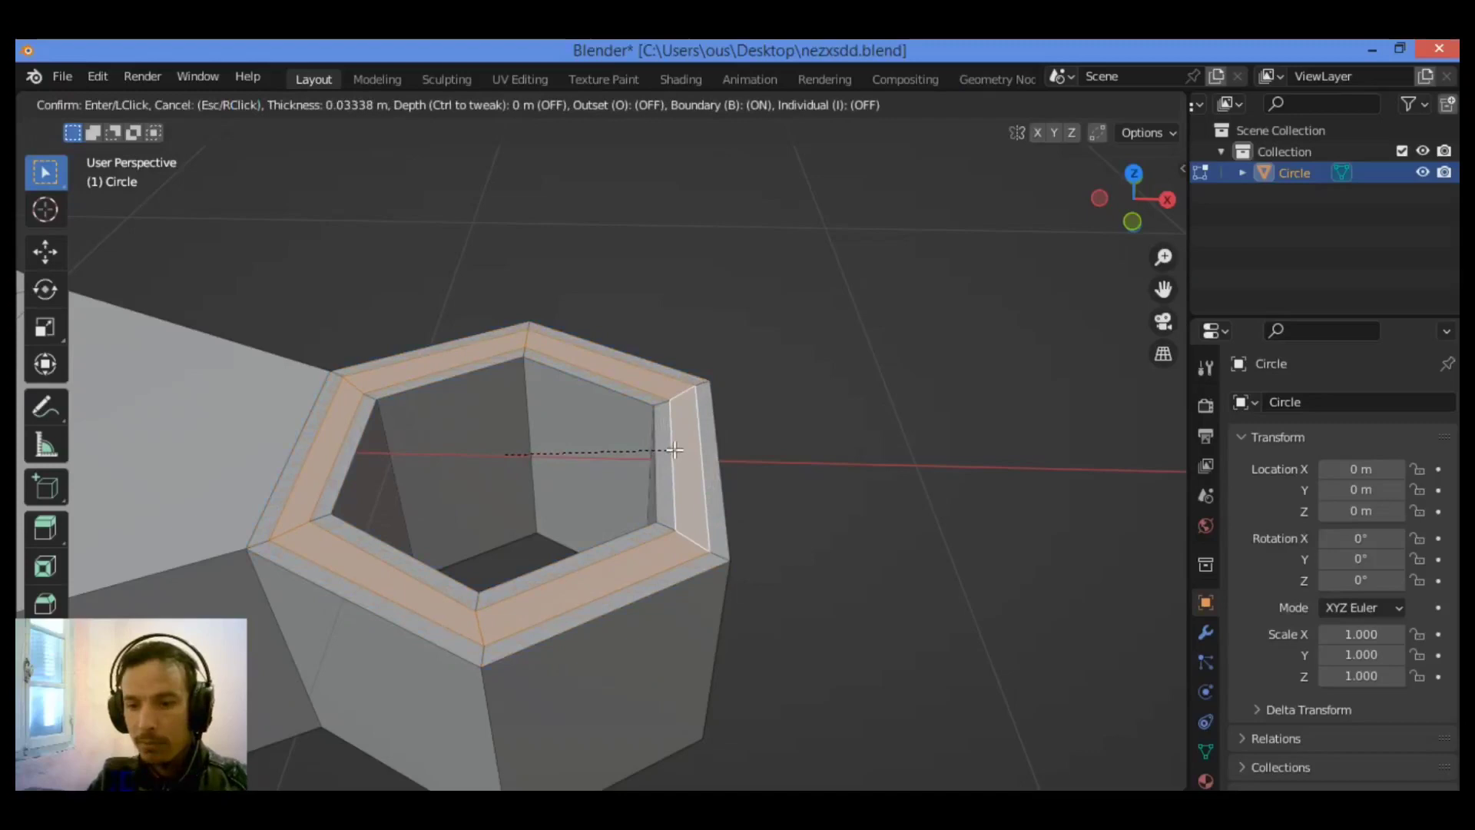
pyautogui.click(675, 450)
# - Move the innermost ring of top faces around the small hexagonal opening slightly down along the global Z axis
pyautogui.click(448, 377)
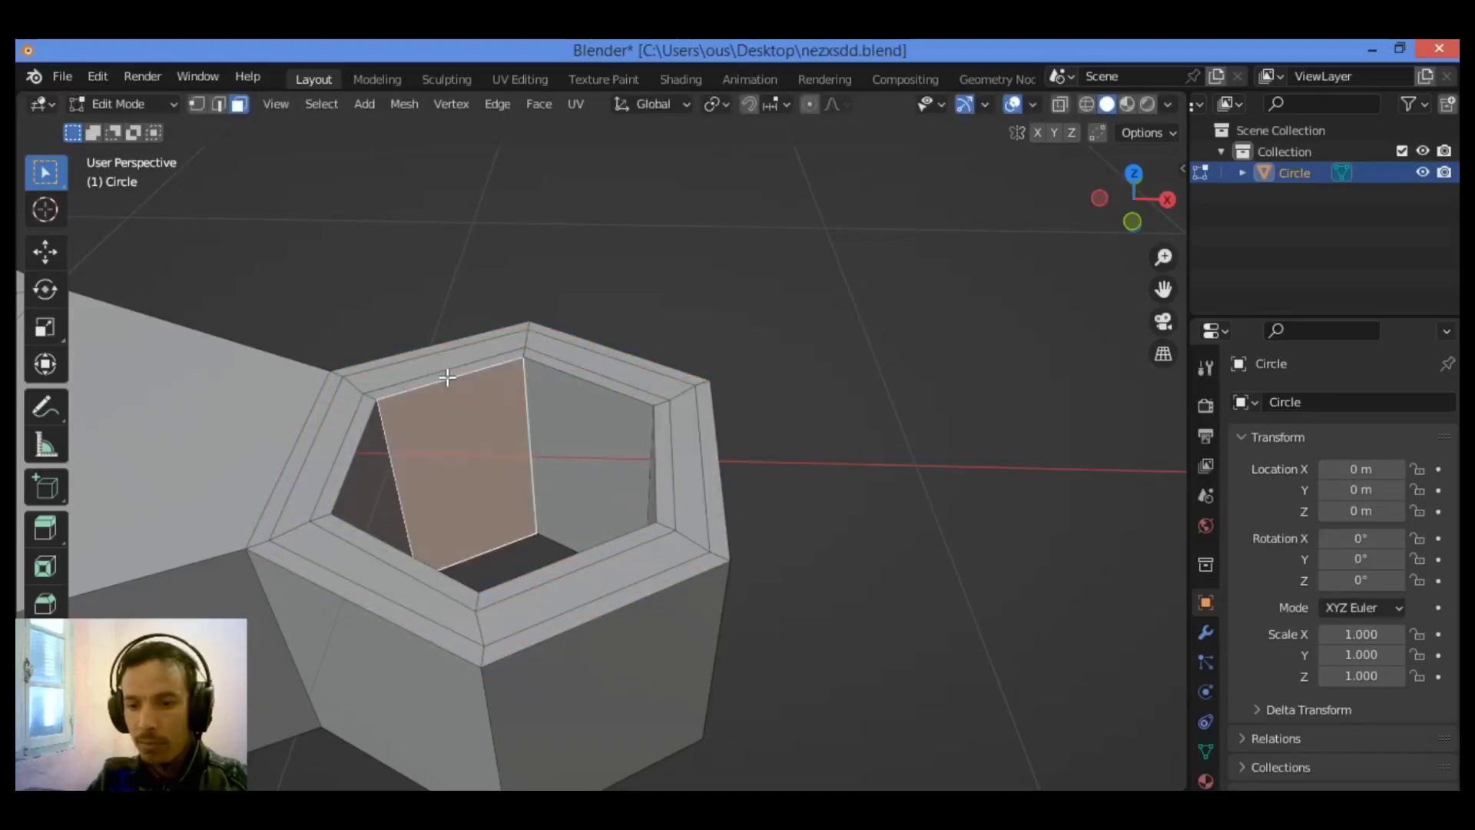
pyautogui.click(447, 373)
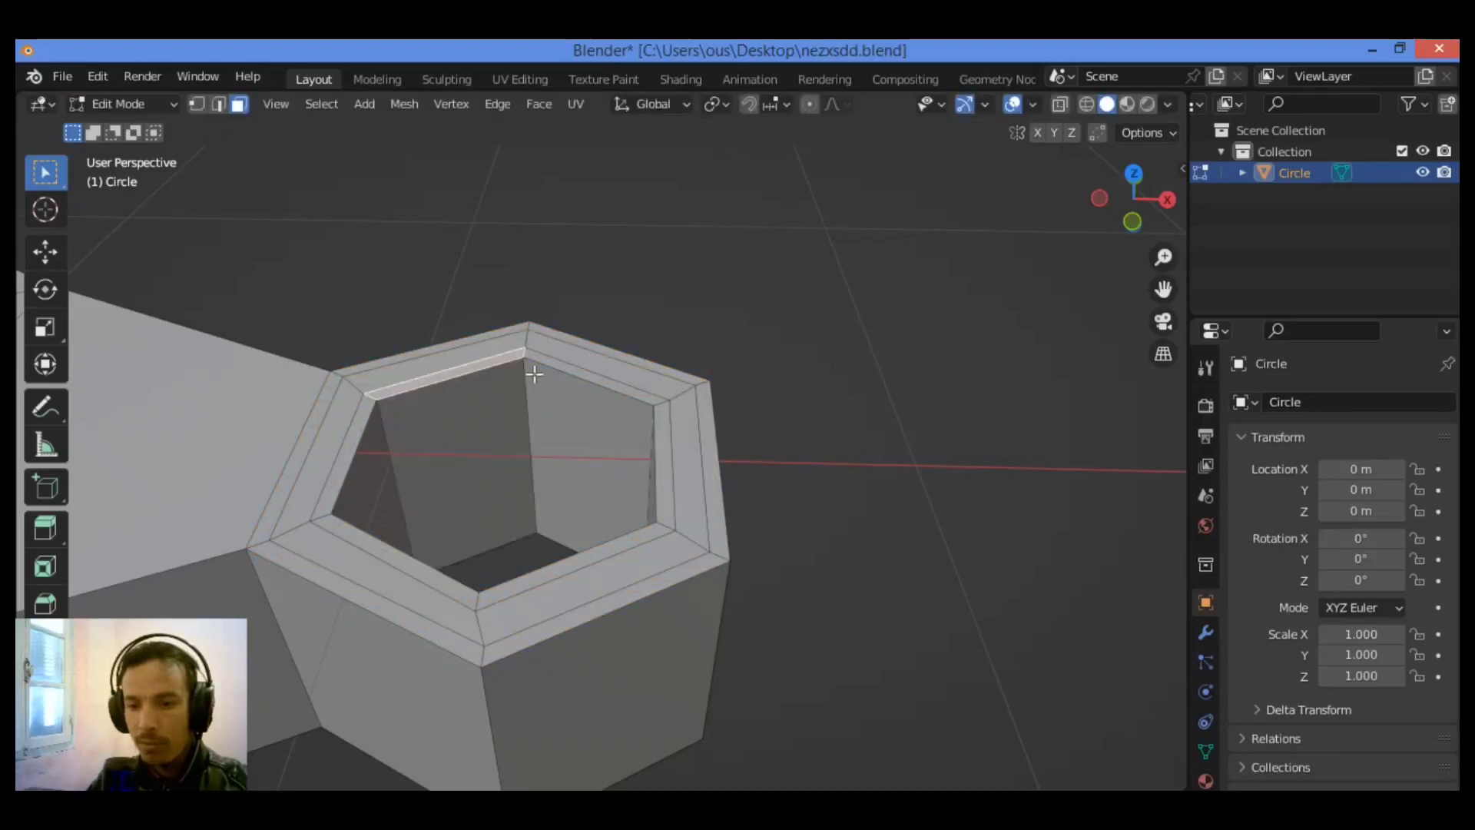
pyautogui.keyDown('alt'); pyautogui.click(619, 543); pyautogui.keyUp('alt')
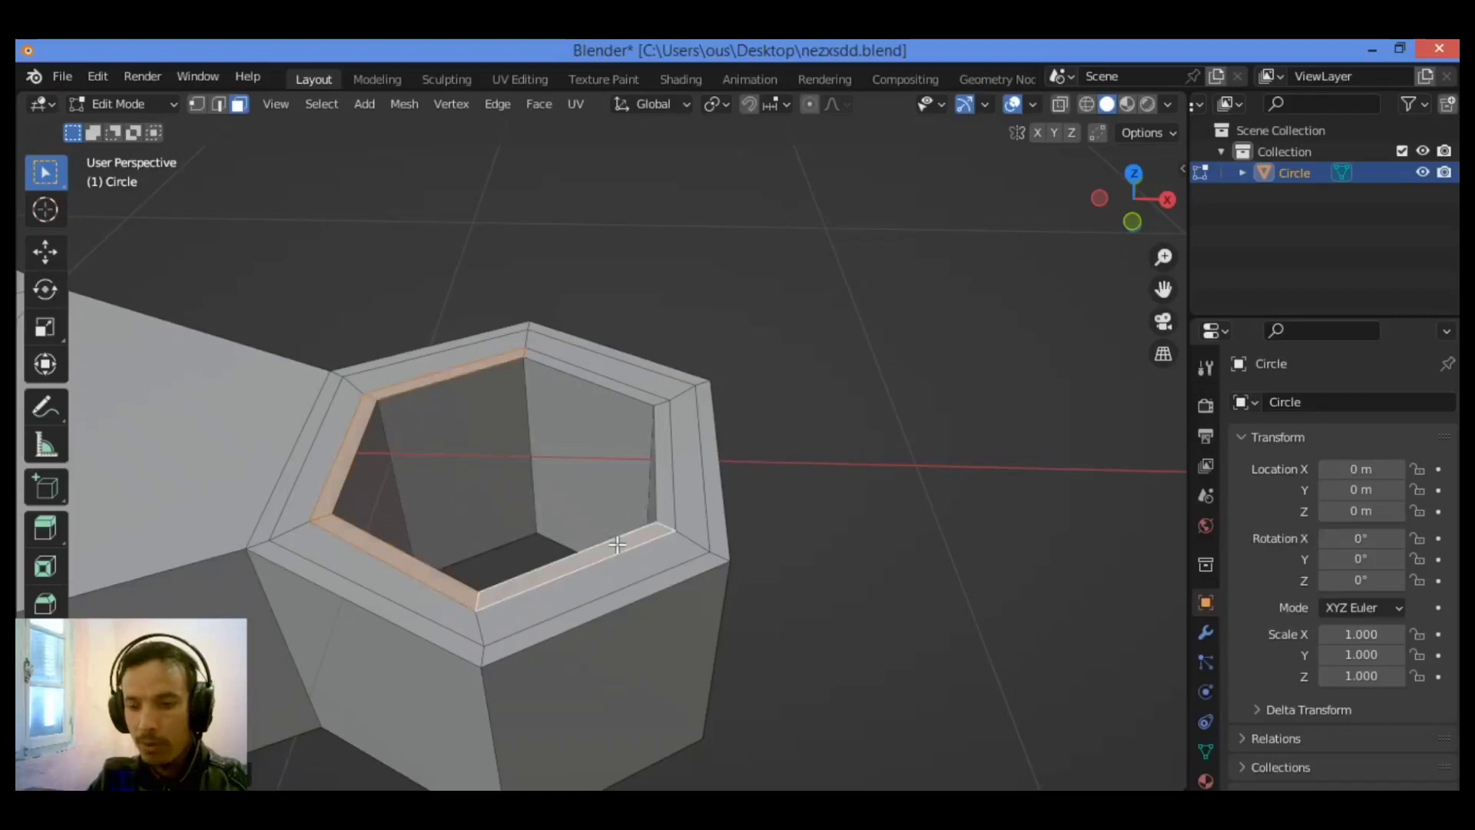
pyautogui.keyDown('alt'); pyautogui.keyDown('shift'); pyautogui.click(606, 383); pyautogui.keyUp('shift'); pyautogui.keyUp('alt')
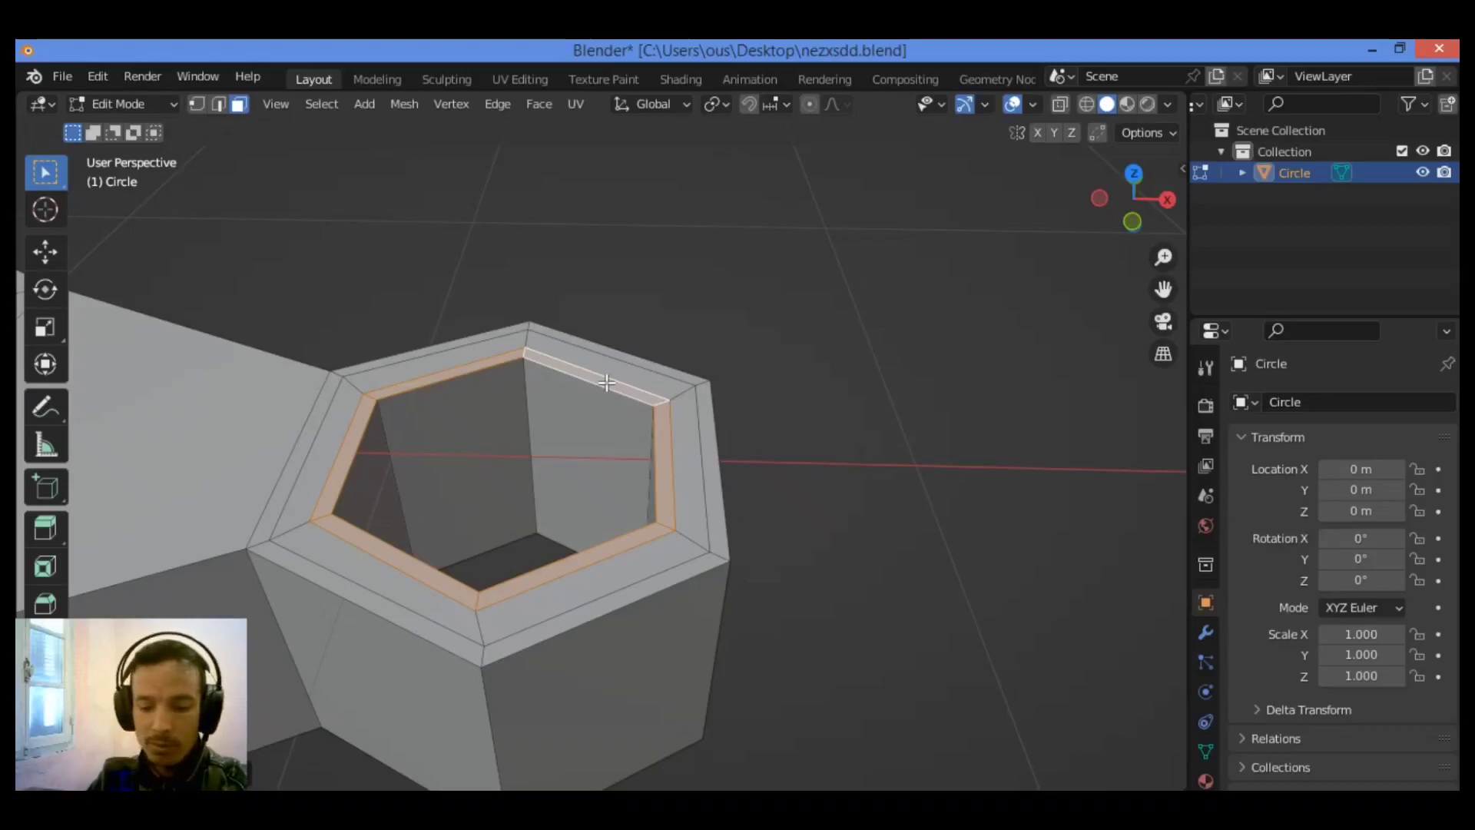
pyautogui.press('g')
pyautogui.press('z')
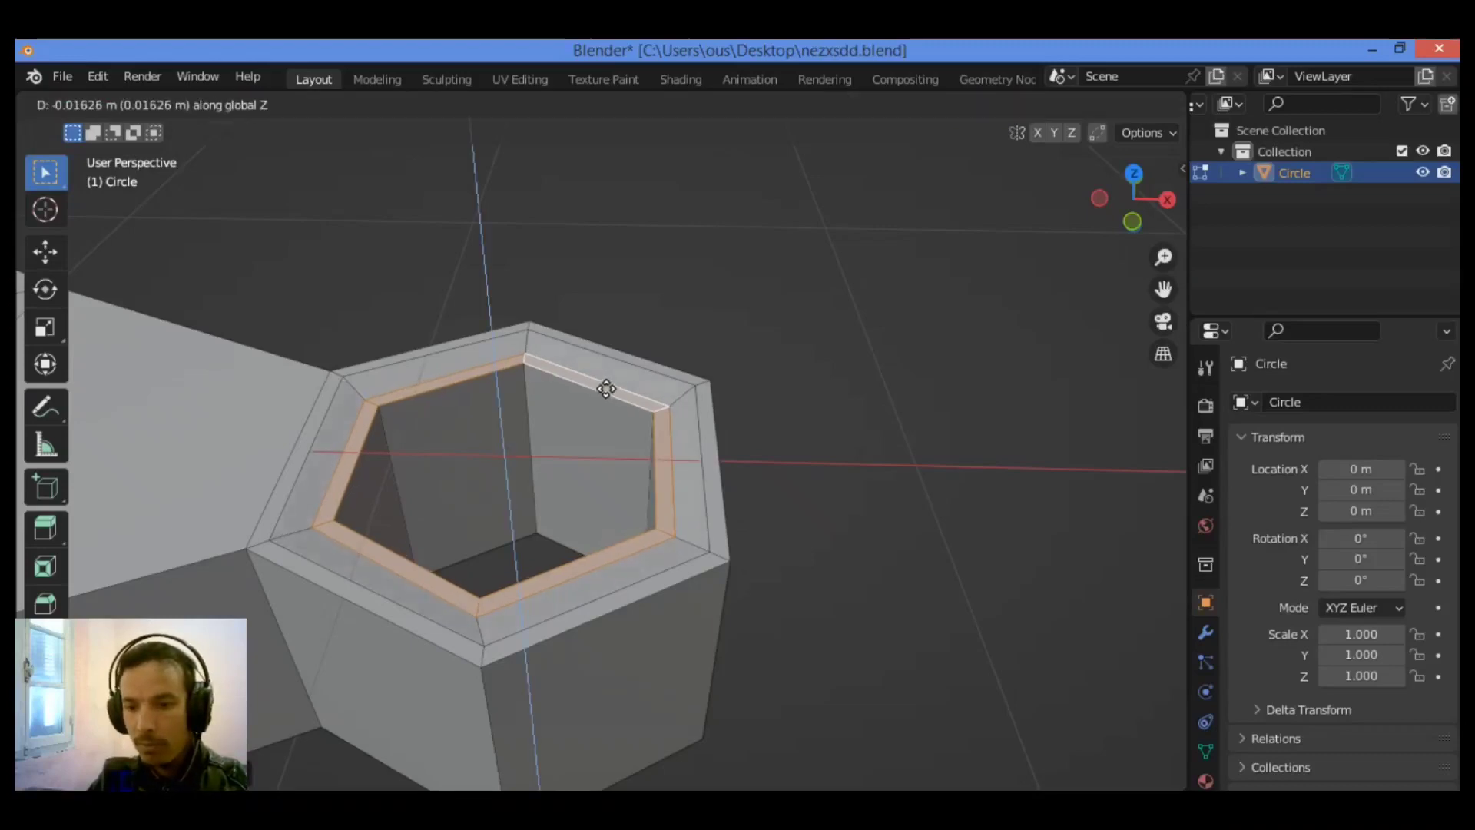
pyautogui.click(606, 396)
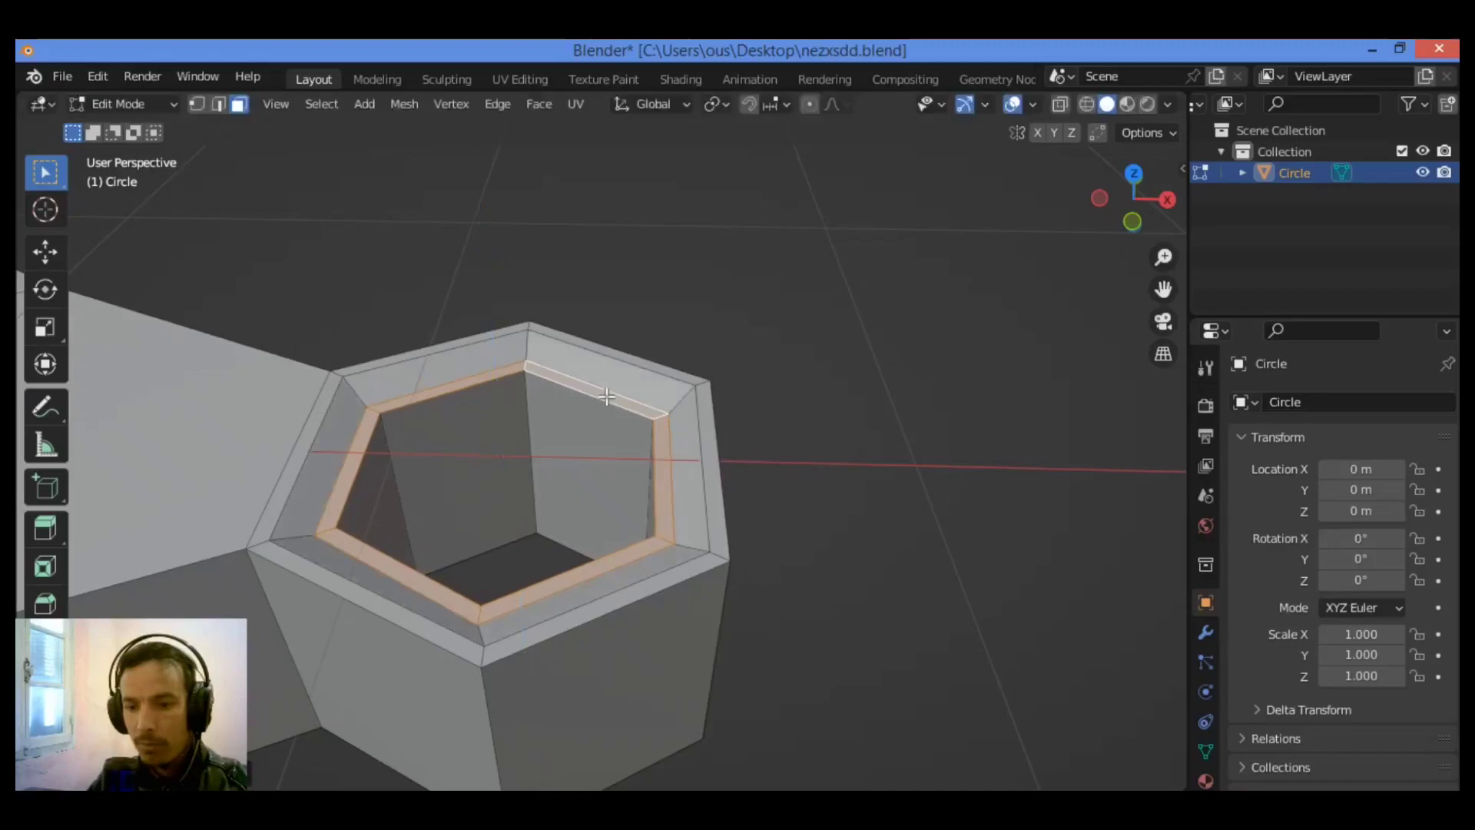
pyautogui.click(1039, 311)
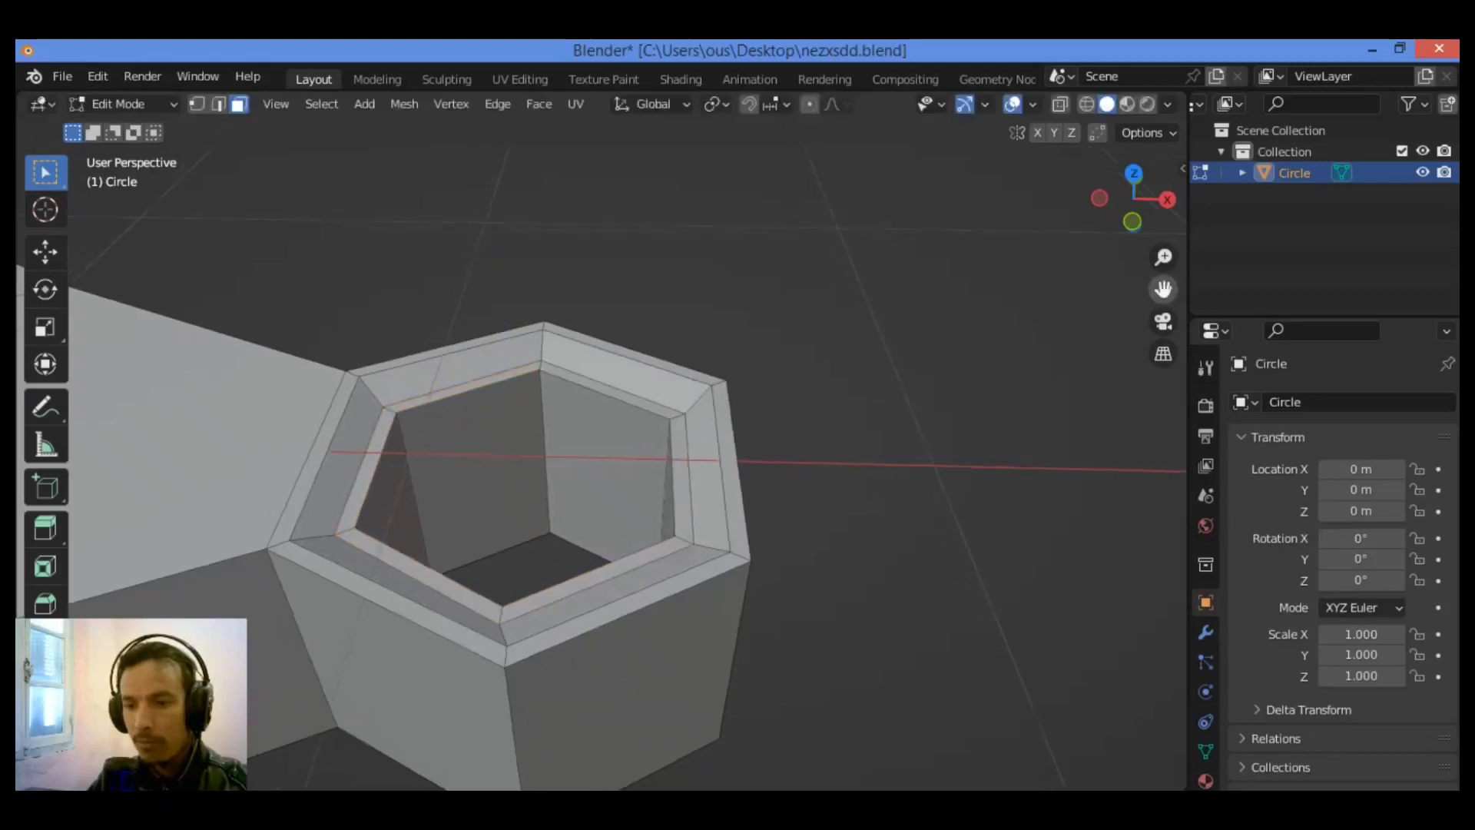
# - Add an edge loop on the top of the large hexagon's raised ring, close to its inner edge
pyautogui.scroll(3, 839, 369)
pyautogui.moveTo(1163, 289); pyautogui.dragTo(839, 369)
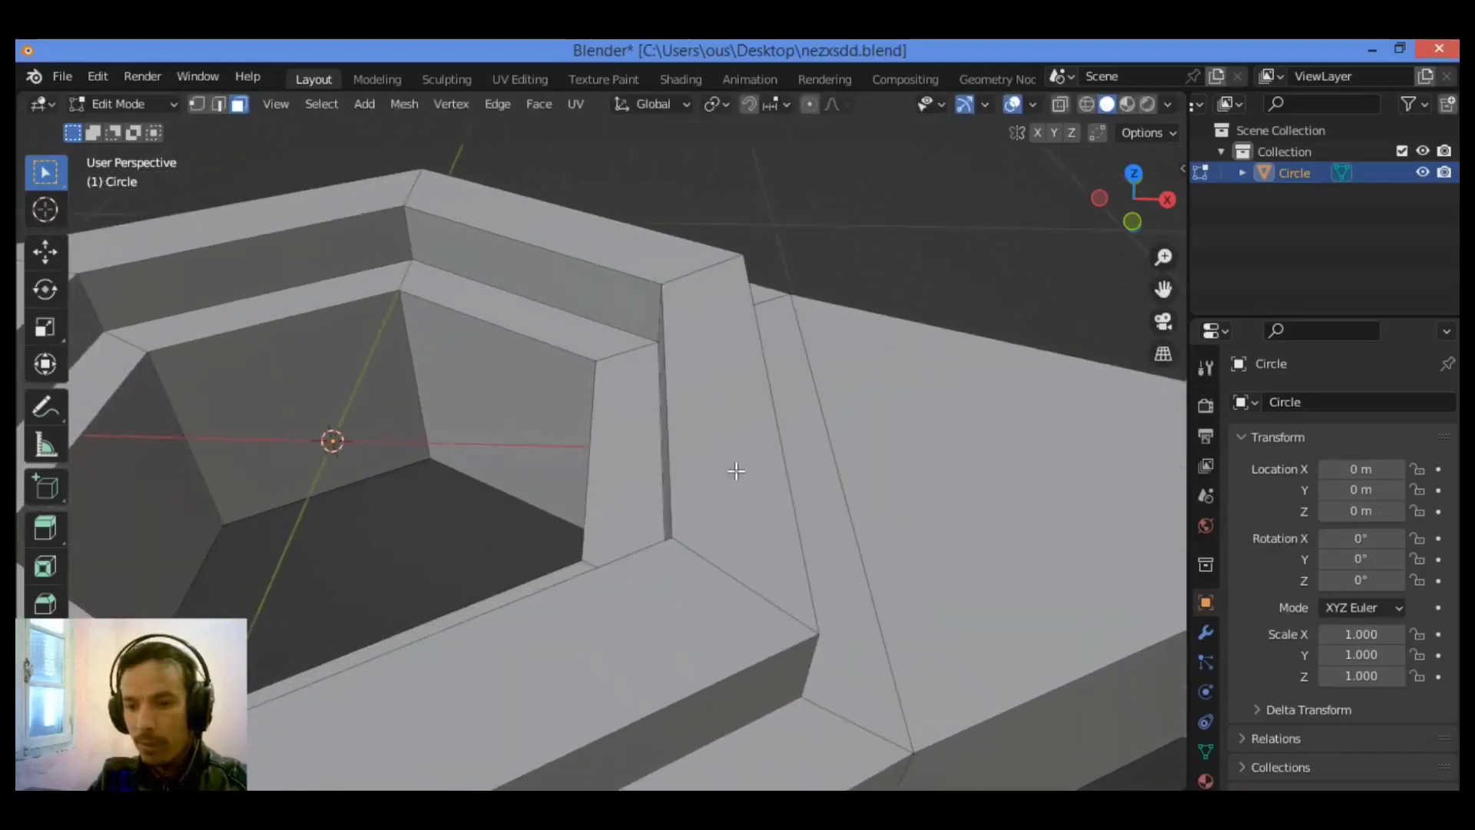
pyautogui.scroll(-5, 768, 405)
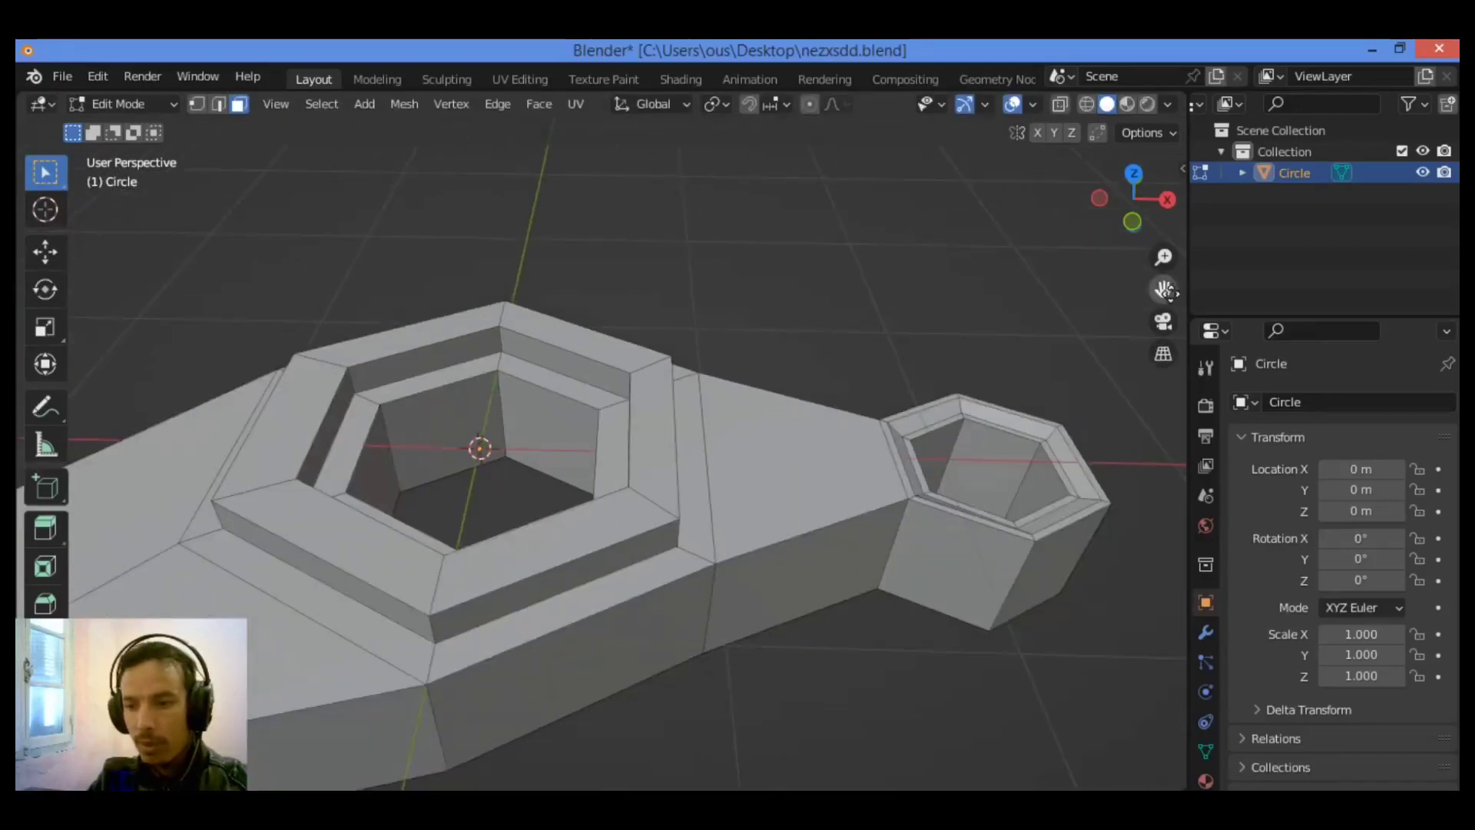
pyautogui.moveTo(1163, 289); pyautogui.dragTo(1301, 258)
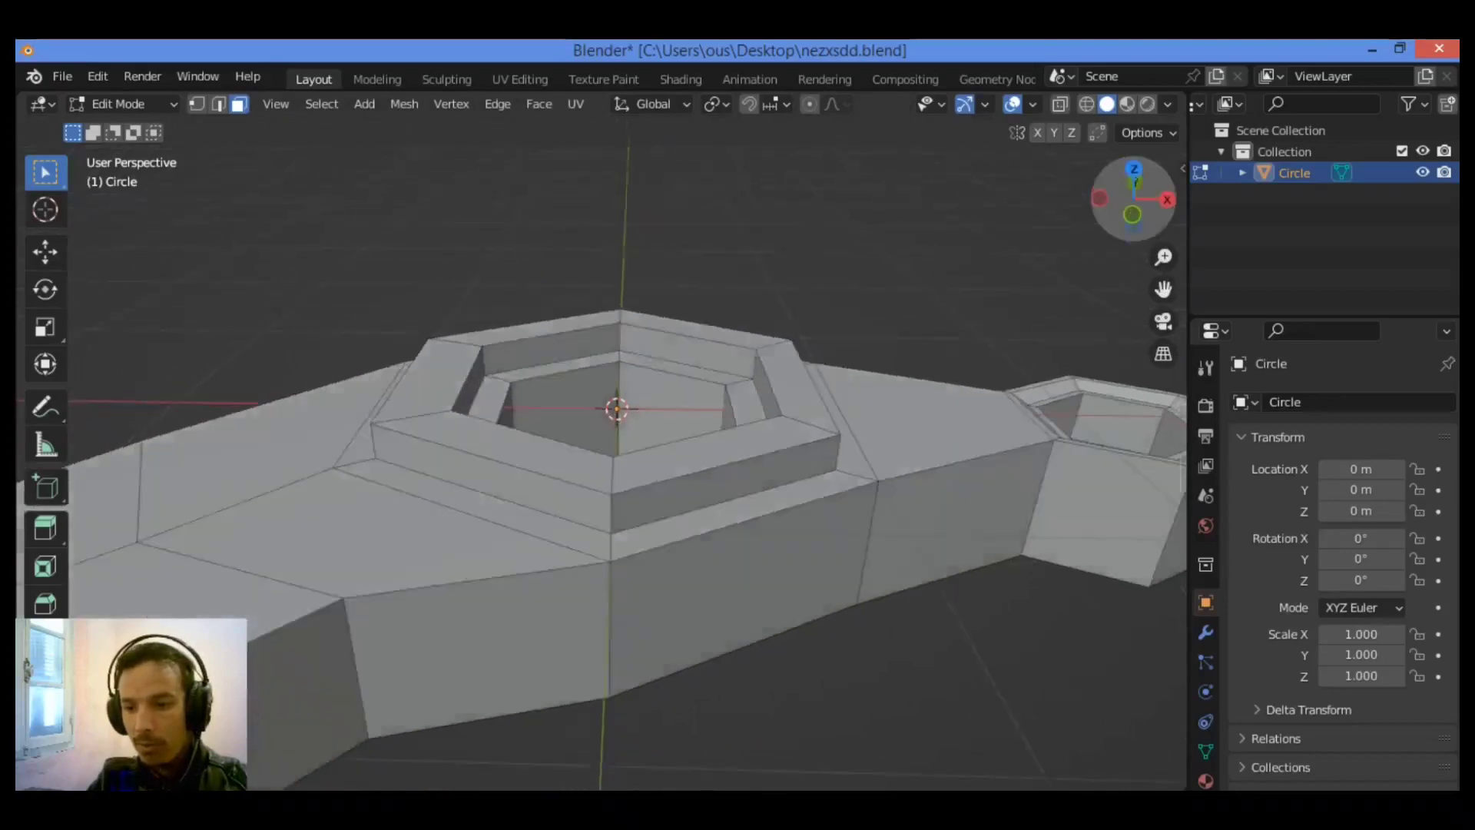
pyautogui.scroll(-3, 601, 453)
pyautogui.moveTo(601, 454); pyautogui.dragTo(727, 428, button='middle')
pyautogui.scroll(3, 601, 453)
pyautogui.scroll(2, 554, 444)
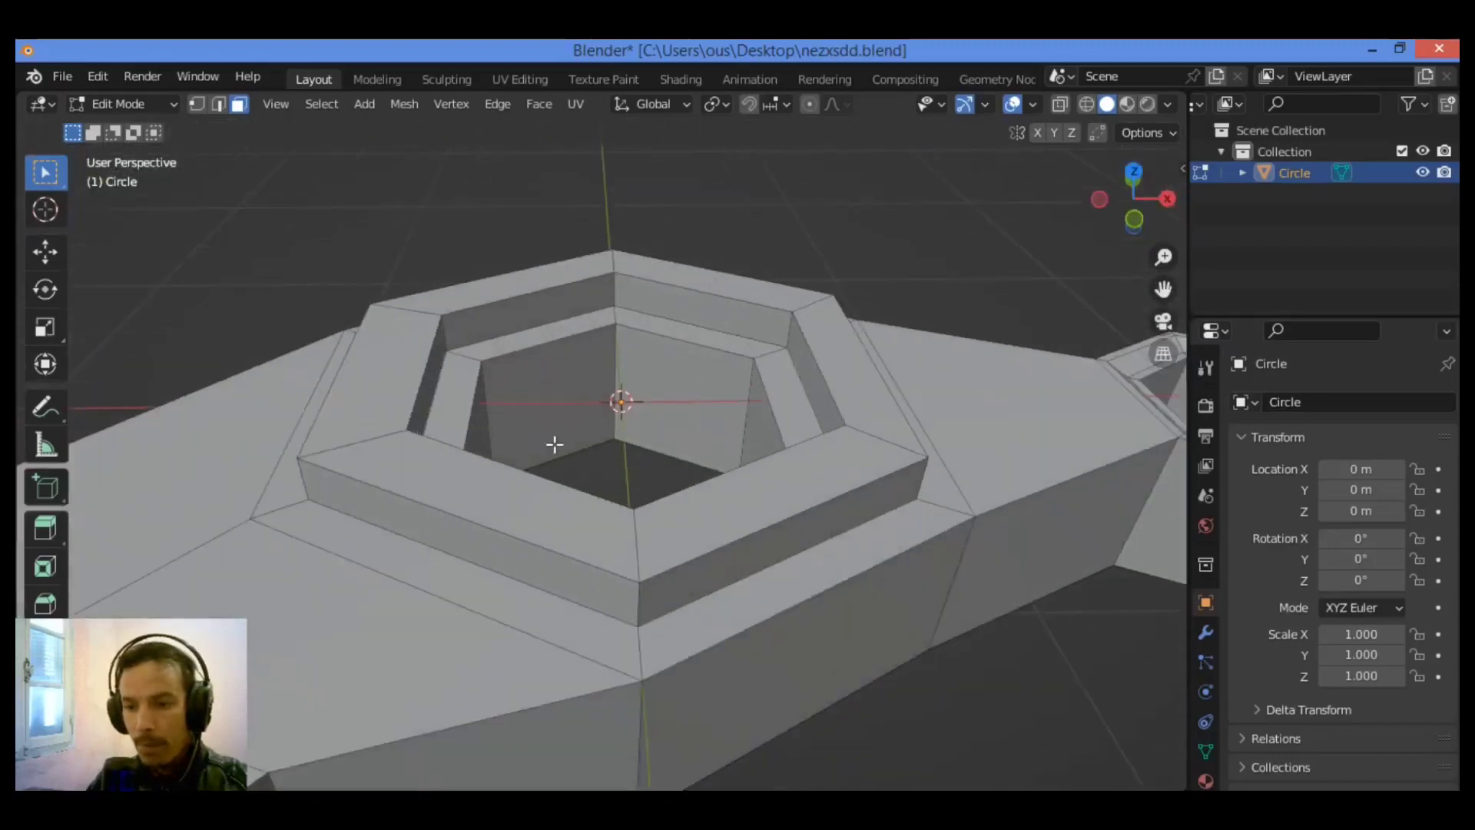
pyautogui.hotkey('ctrl', 'r')
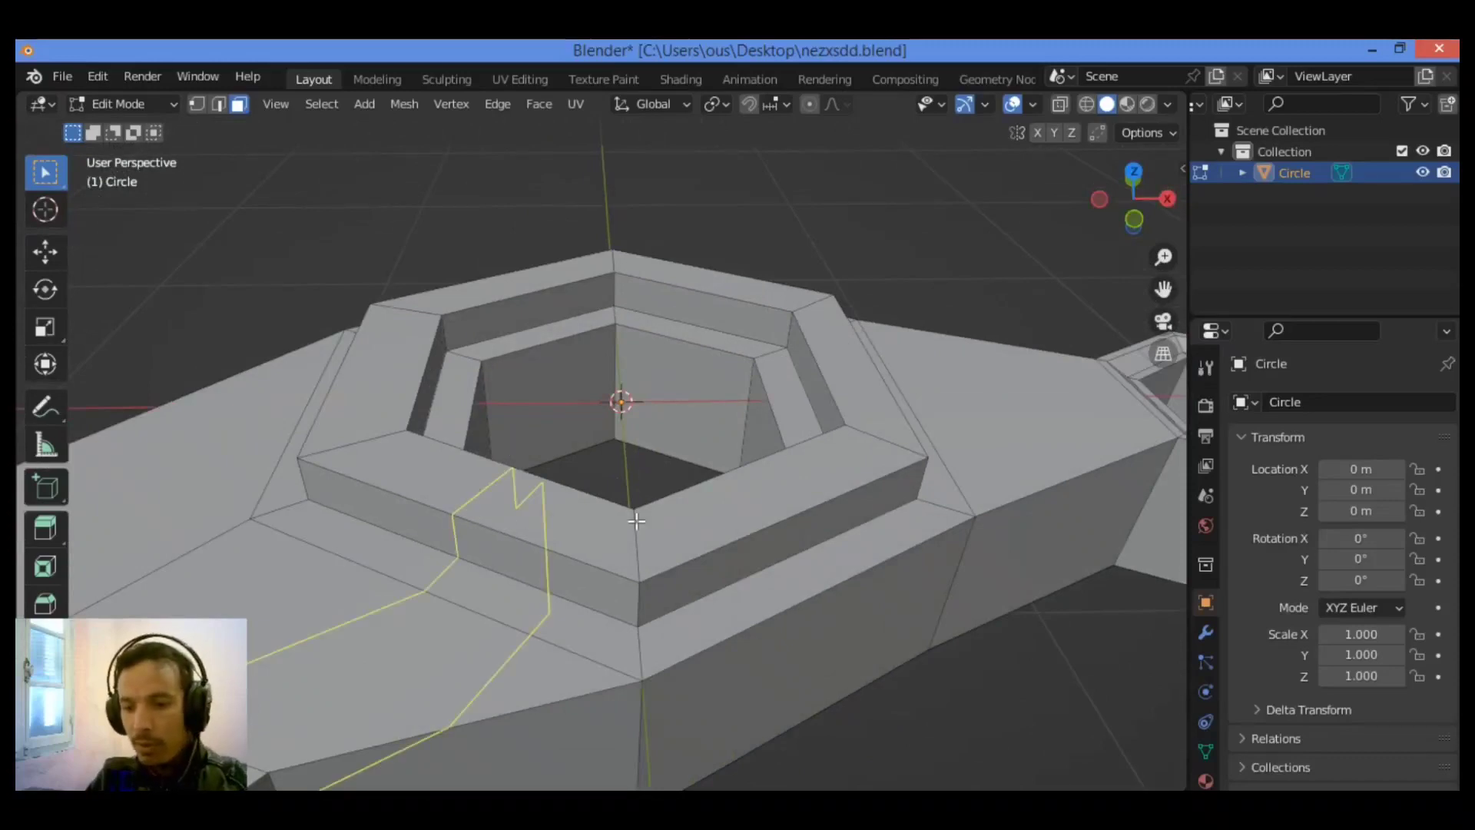
pyautogui.click(640, 521)
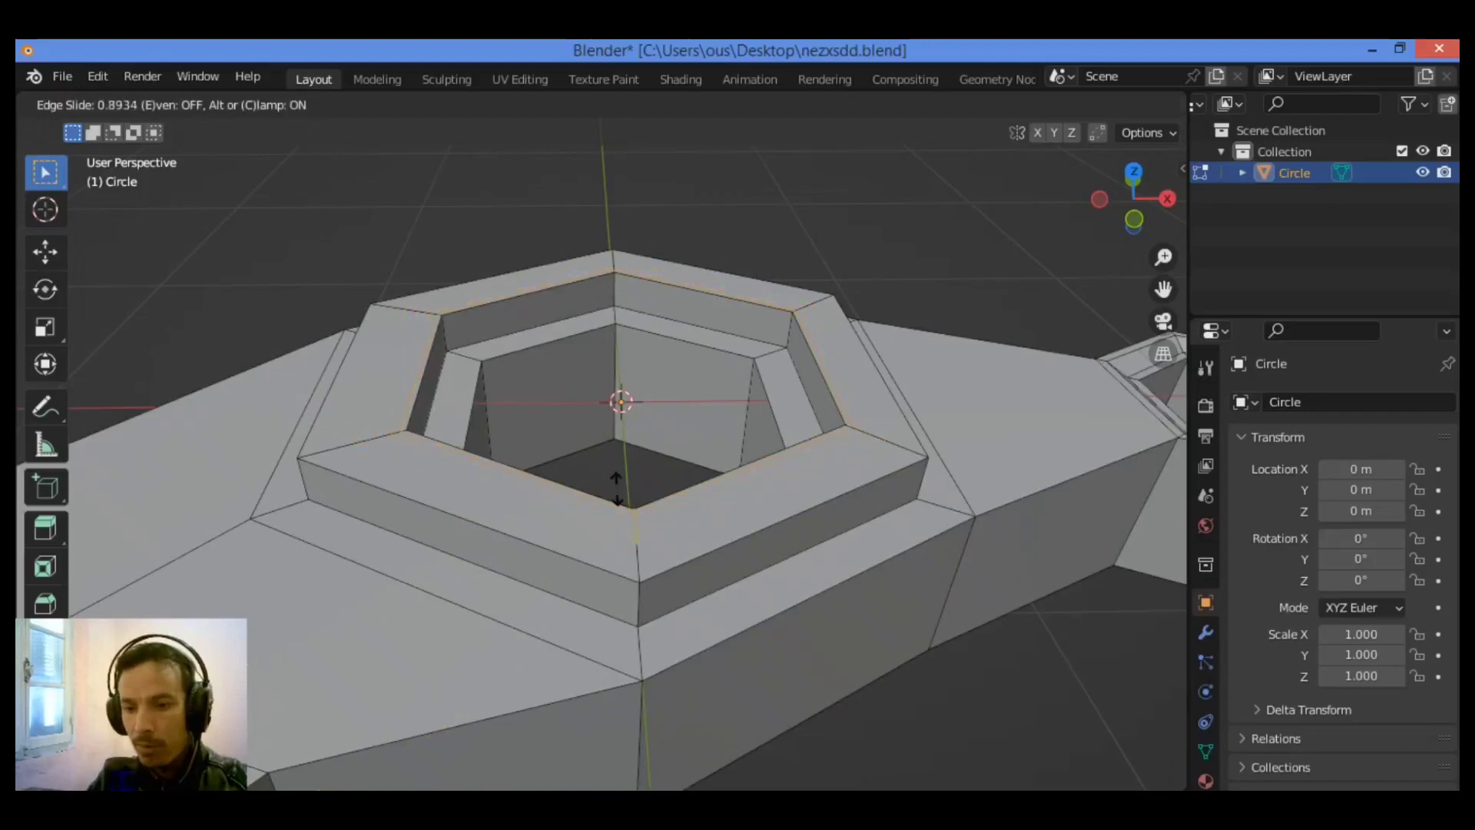
pyautogui.click(617, 491)
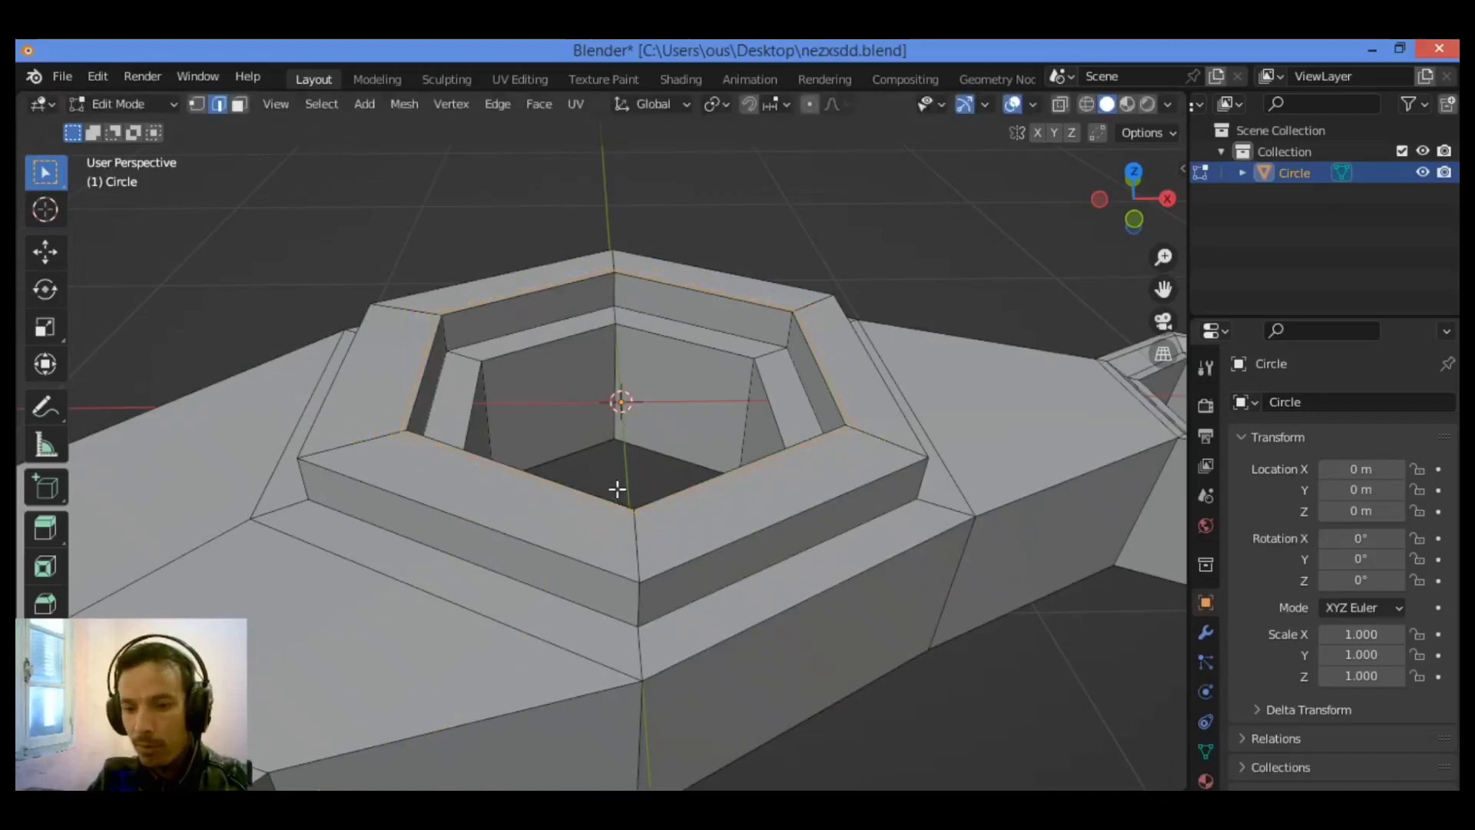
# - Add edge loops on both sides of the raised ring's outer top edge, one on its top and one on its outer wall
pyautogui.click(649, 522)
pyautogui.click(653, 522)
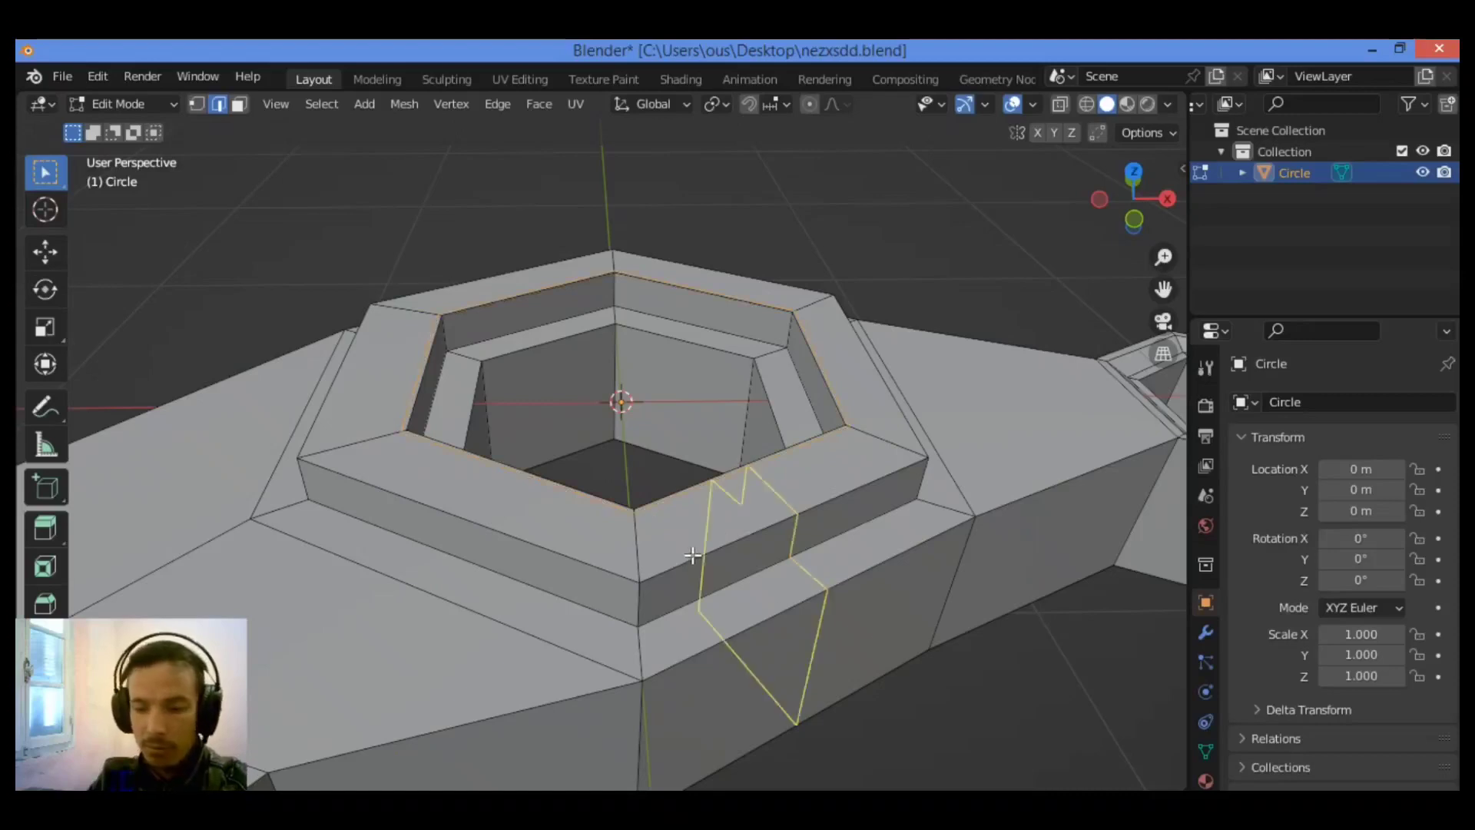
pyautogui.click(622, 529)
pyautogui.moveTo(625, 557); pyautogui.dragTo(626, 565)
pyautogui.hotkey('ctrl', 'r')
pyautogui.click(635, 593)
pyautogui.moveTo(635, 597); pyautogui.dragTo(632, 581)
# - Add edge loops on both sides of the raised ring's outer base edge, one low on the wall and one on the surrounding ledge
pyautogui.hotkey('ctrl', 'r')
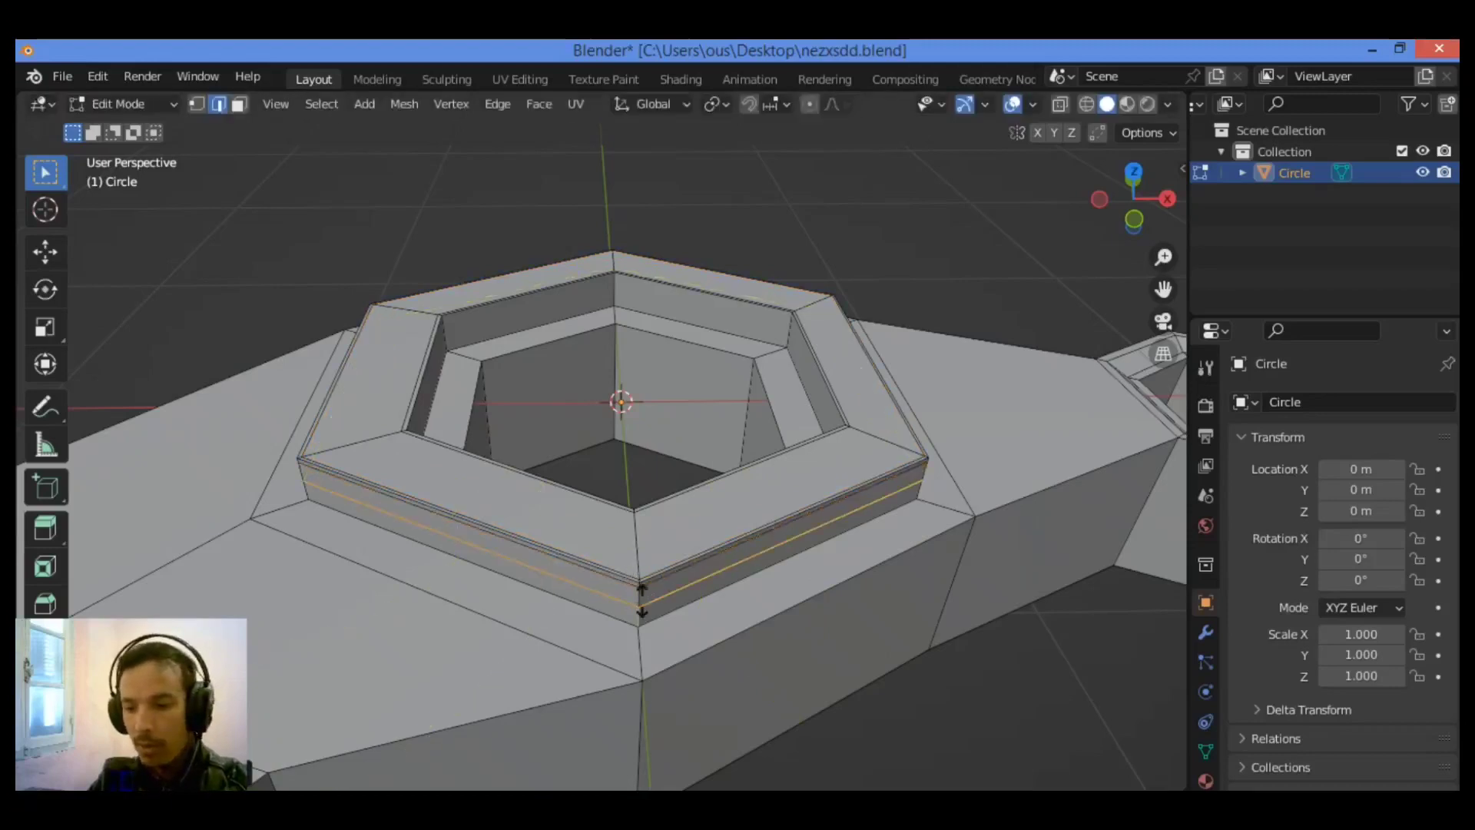
pyautogui.click(640, 598)
pyautogui.moveTo(642, 600); pyautogui.dragTo(642, 613)
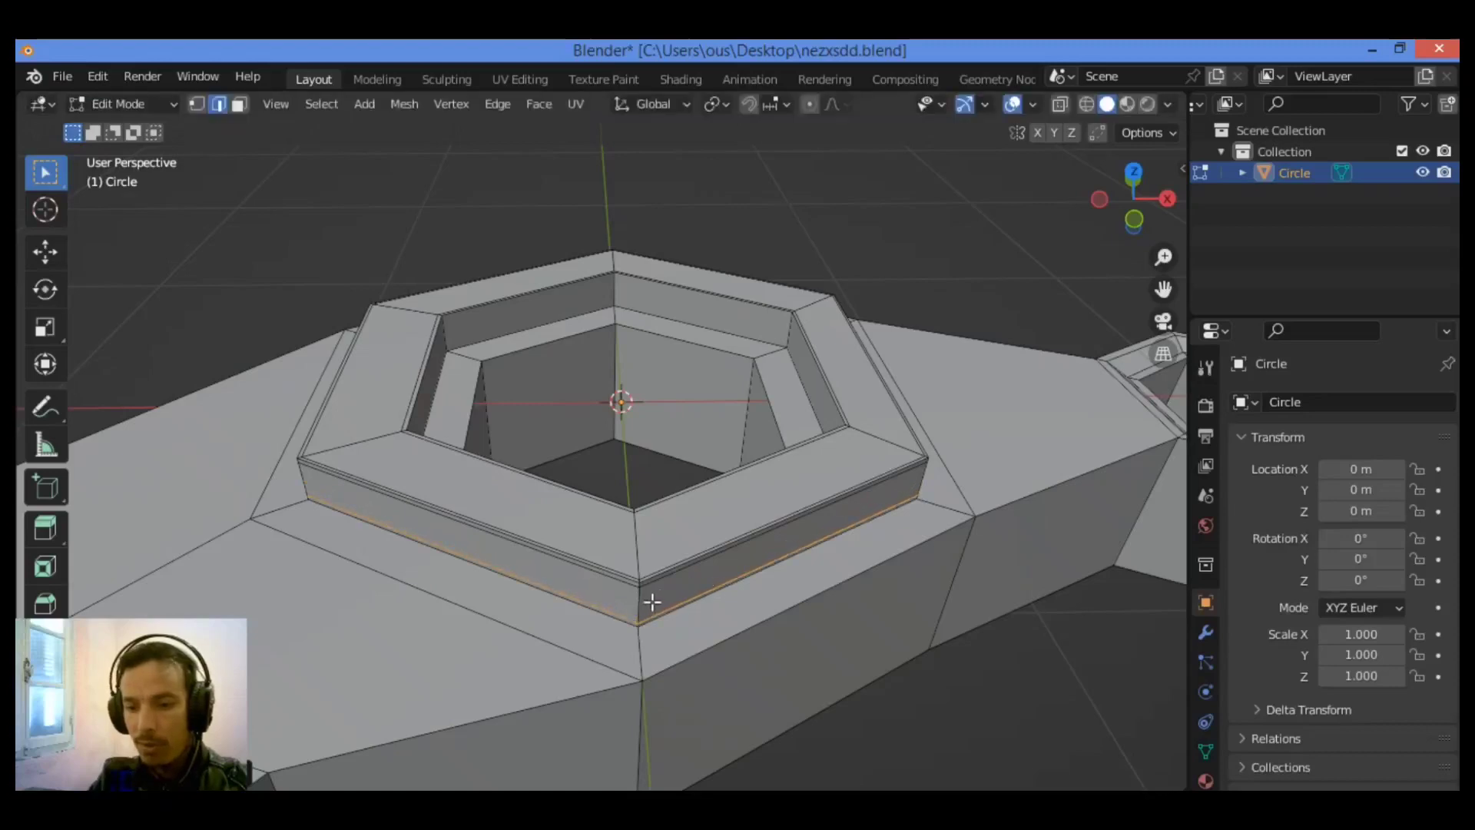
pyautogui.hotkey('ctrl', 'r')
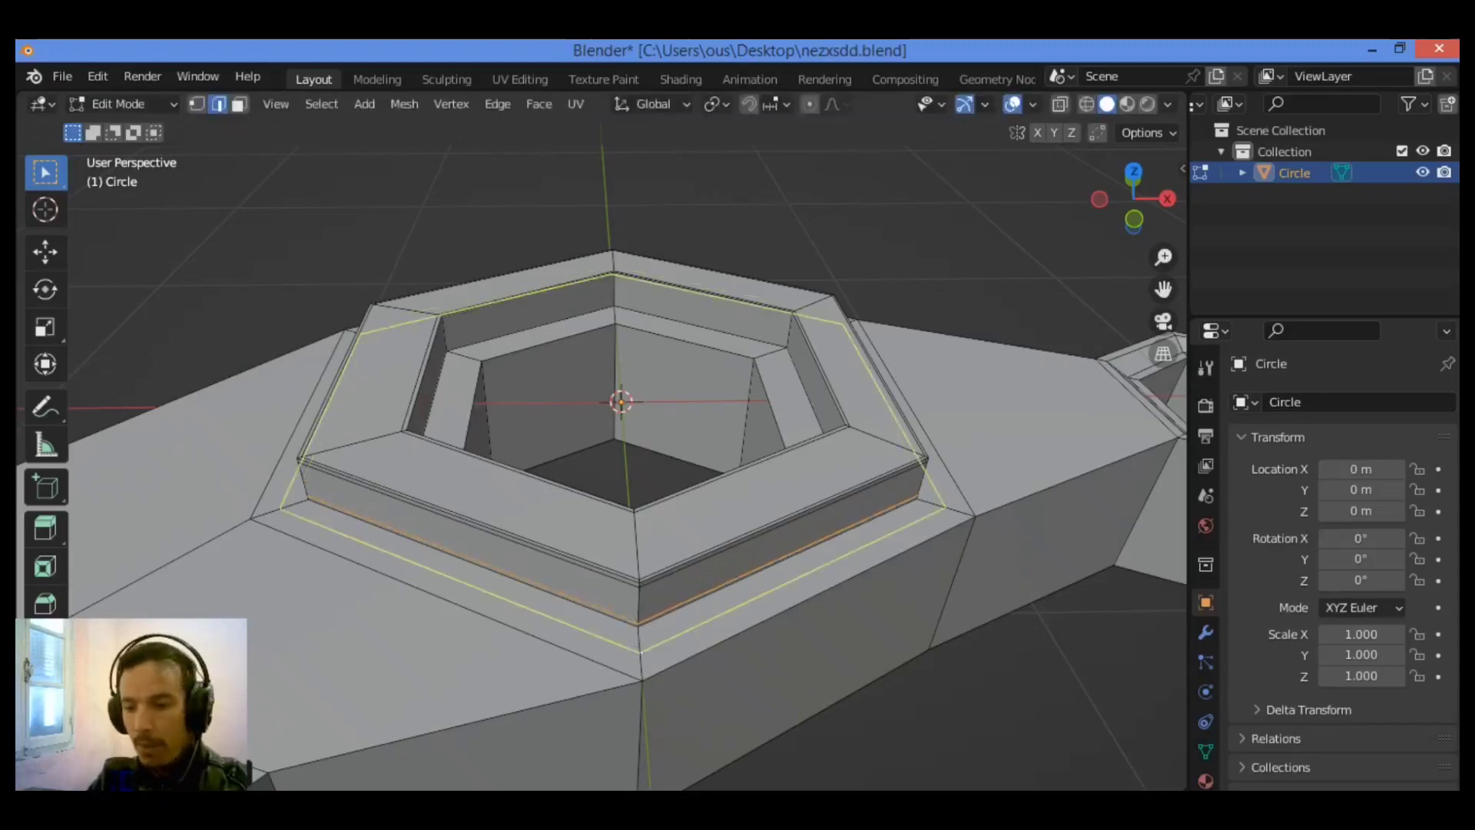
pyautogui.moveTo(640, 645); pyautogui.dragTo(638, 631)
# - Add two edge loops on the raised ring's inner wall, one close to its lower edge and one close to its upper edge
pyautogui.moveTo(1155, 295); pyautogui.dragTo(691, 449)
pyautogui.scroll(3, 691, 430)
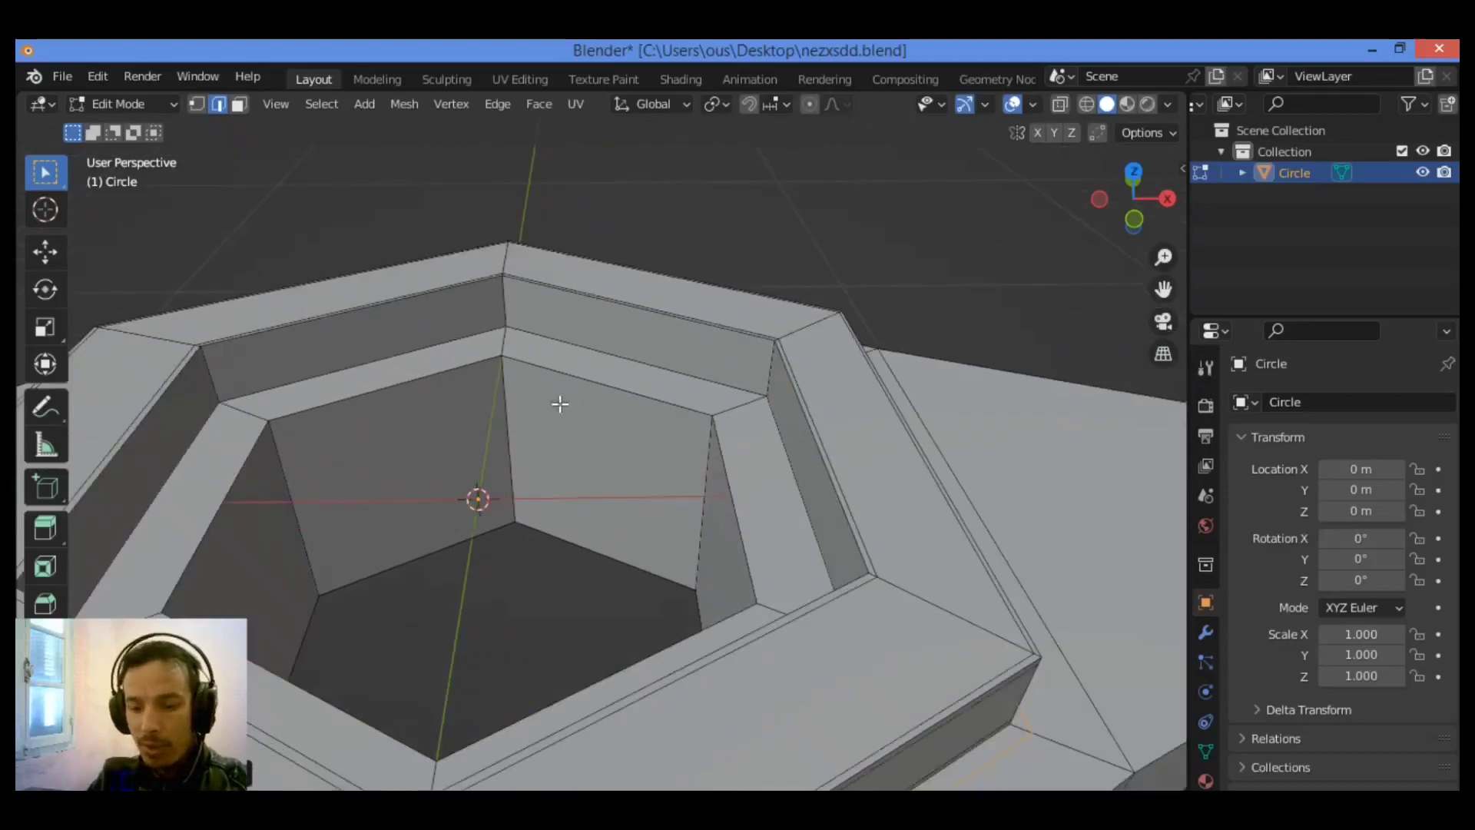
pyautogui.hotkey('ctrl', 'r')
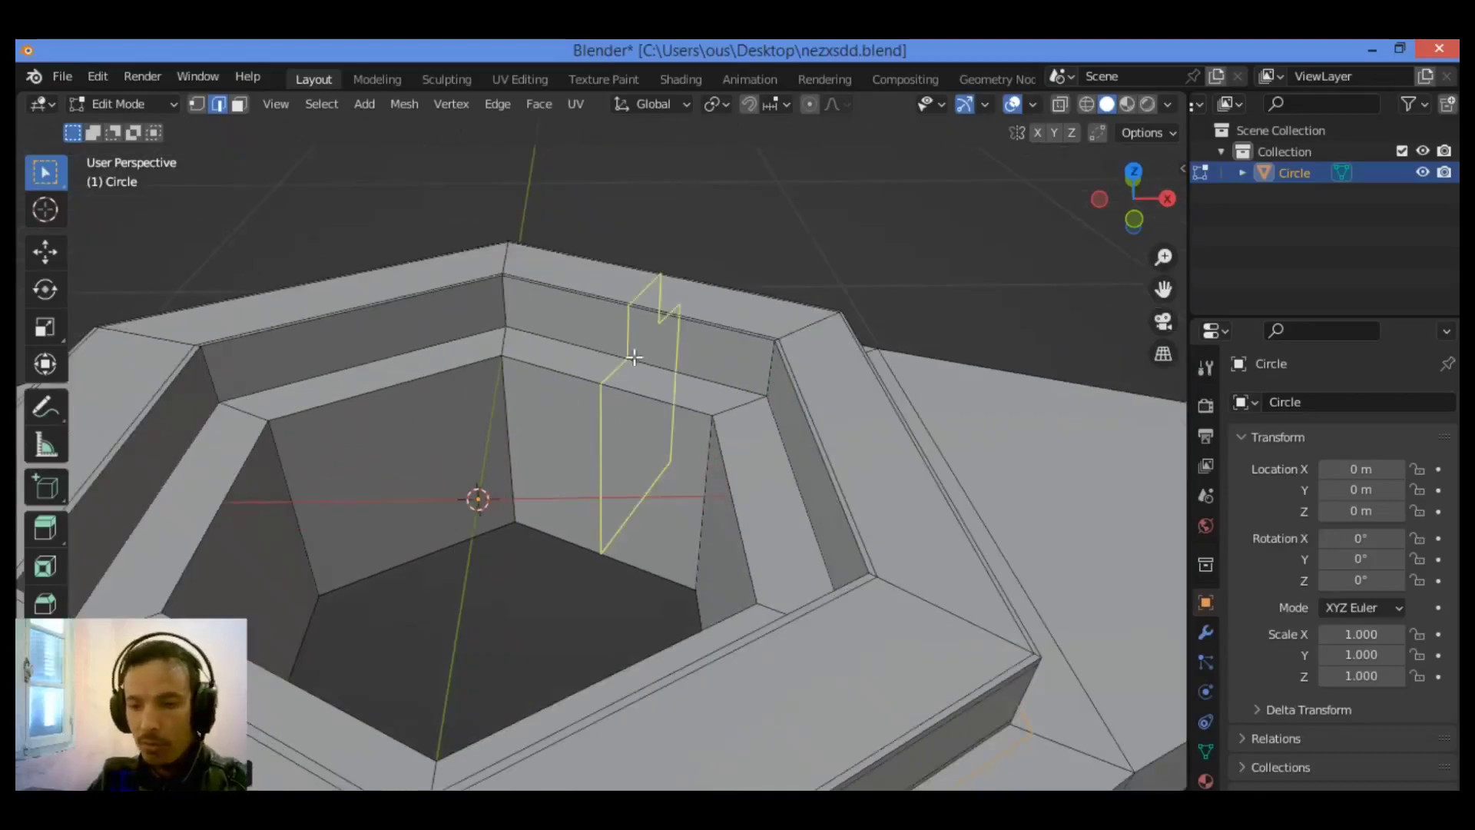
pyautogui.click(769, 361)
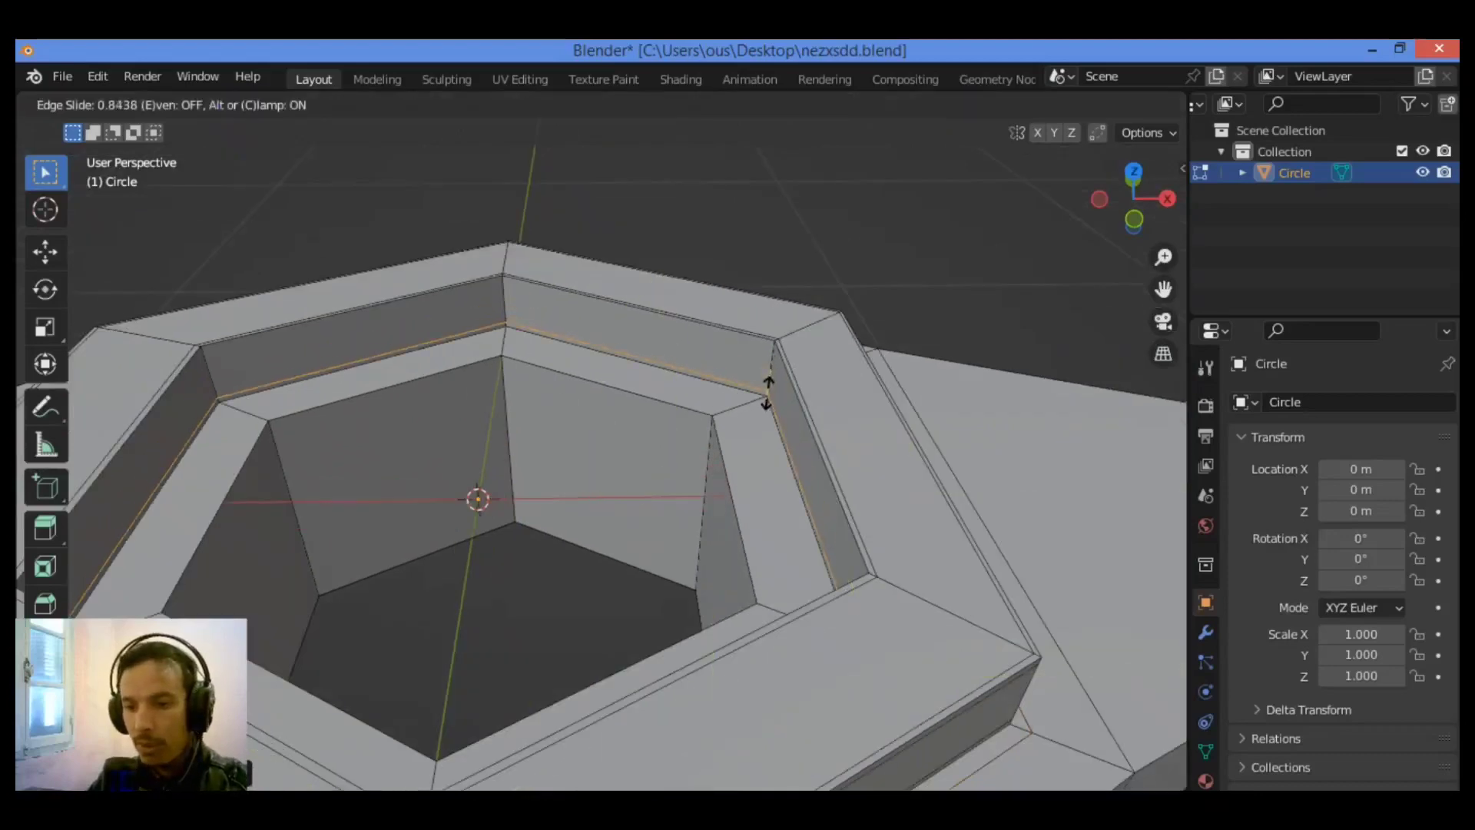
pyautogui.click(767, 394)
pyautogui.hotkey('ctrl', 'r')
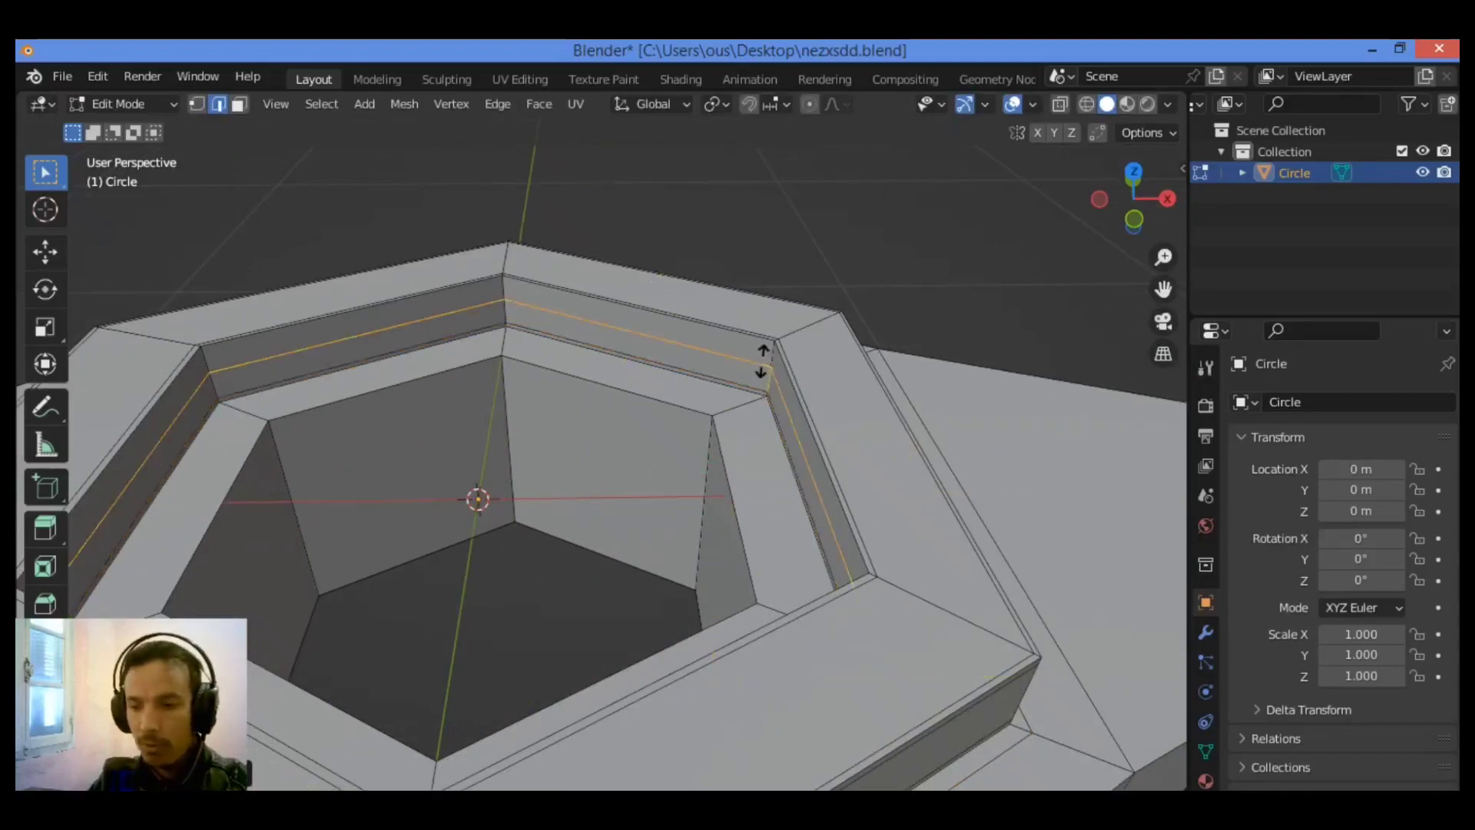
pyautogui.click(764, 352)
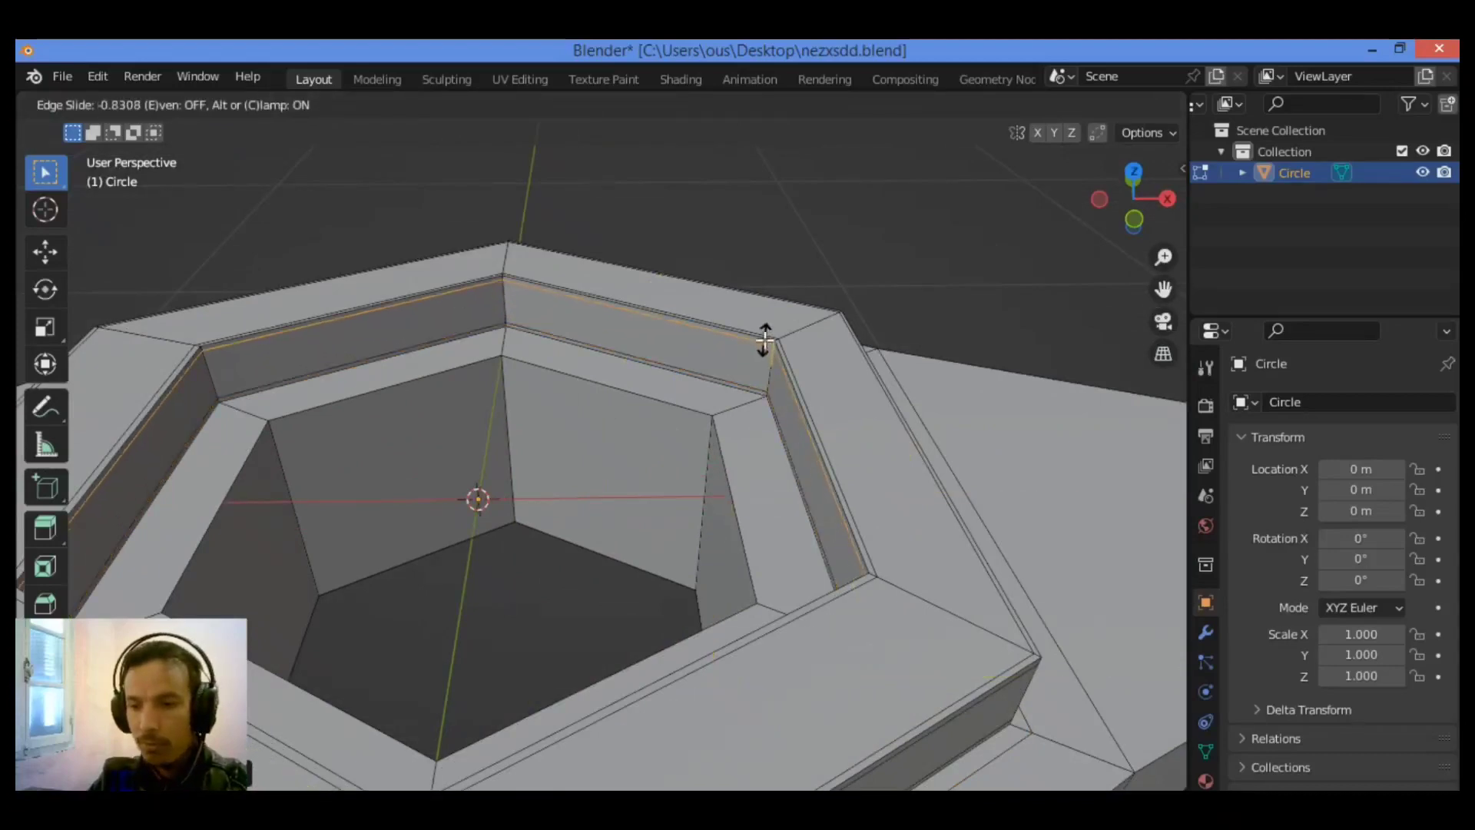
pyautogui.click(766, 338)
# - Add two edge loops on the large hexagonal hole's walls, one close to the upper rim and one close to the lower rim
pyautogui.hotkey('ctrl', 'r')
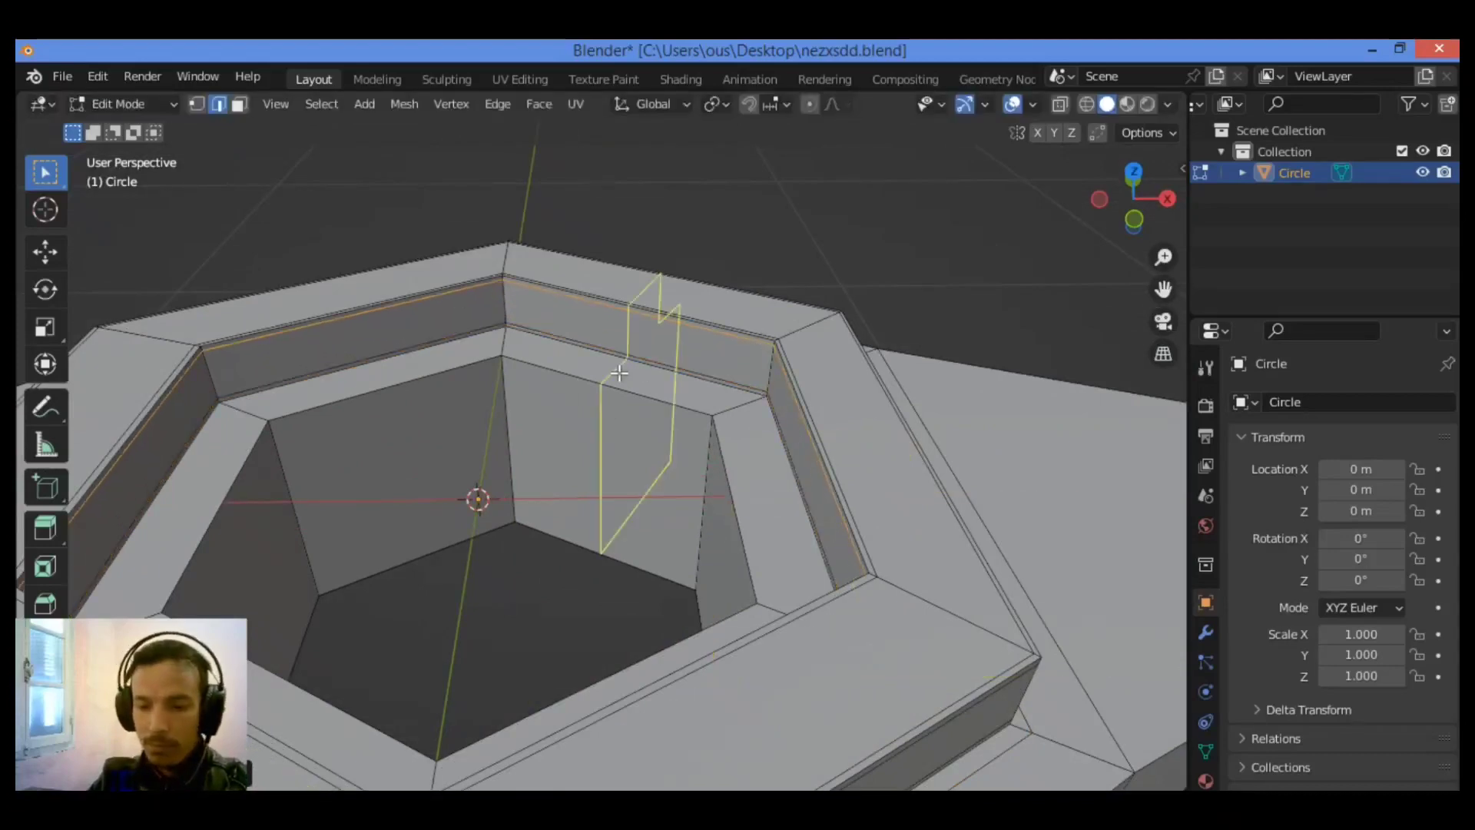
pyautogui.click(697, 445)
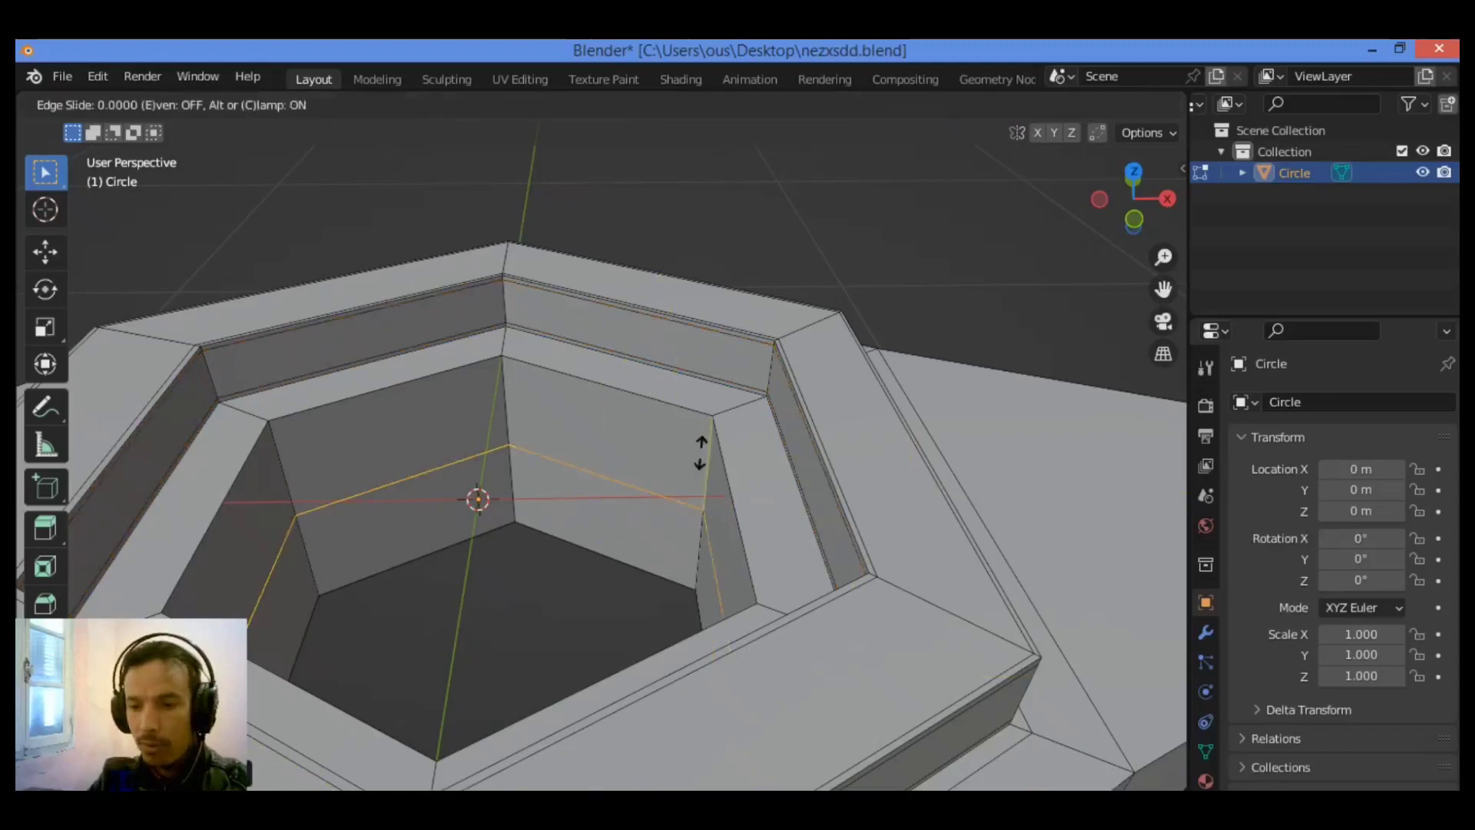
pyautogui.click(677, 367)
pyautogui.hotkey('ctrl', 'r')
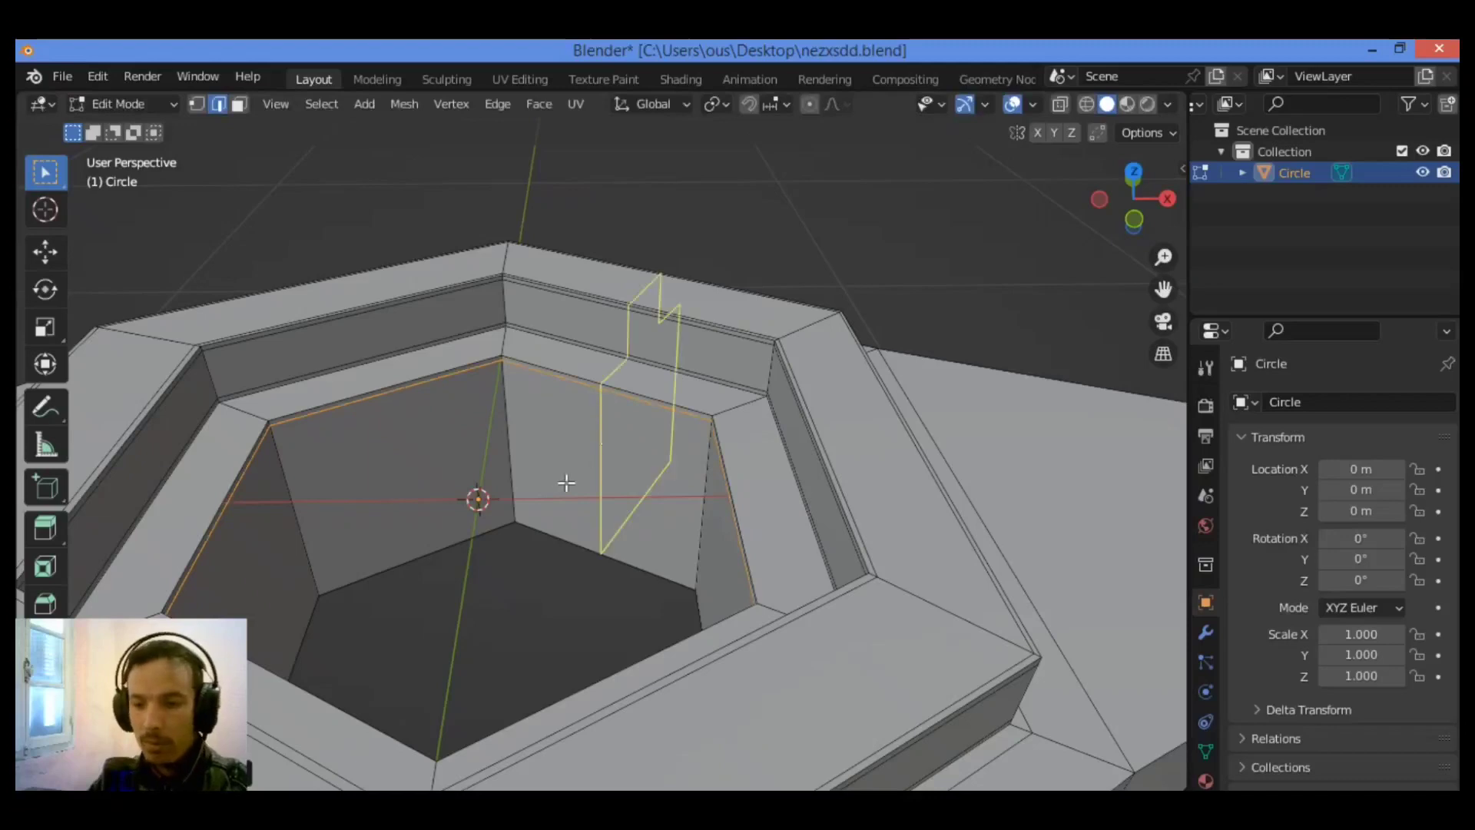
pyautogui.click(529, 480)
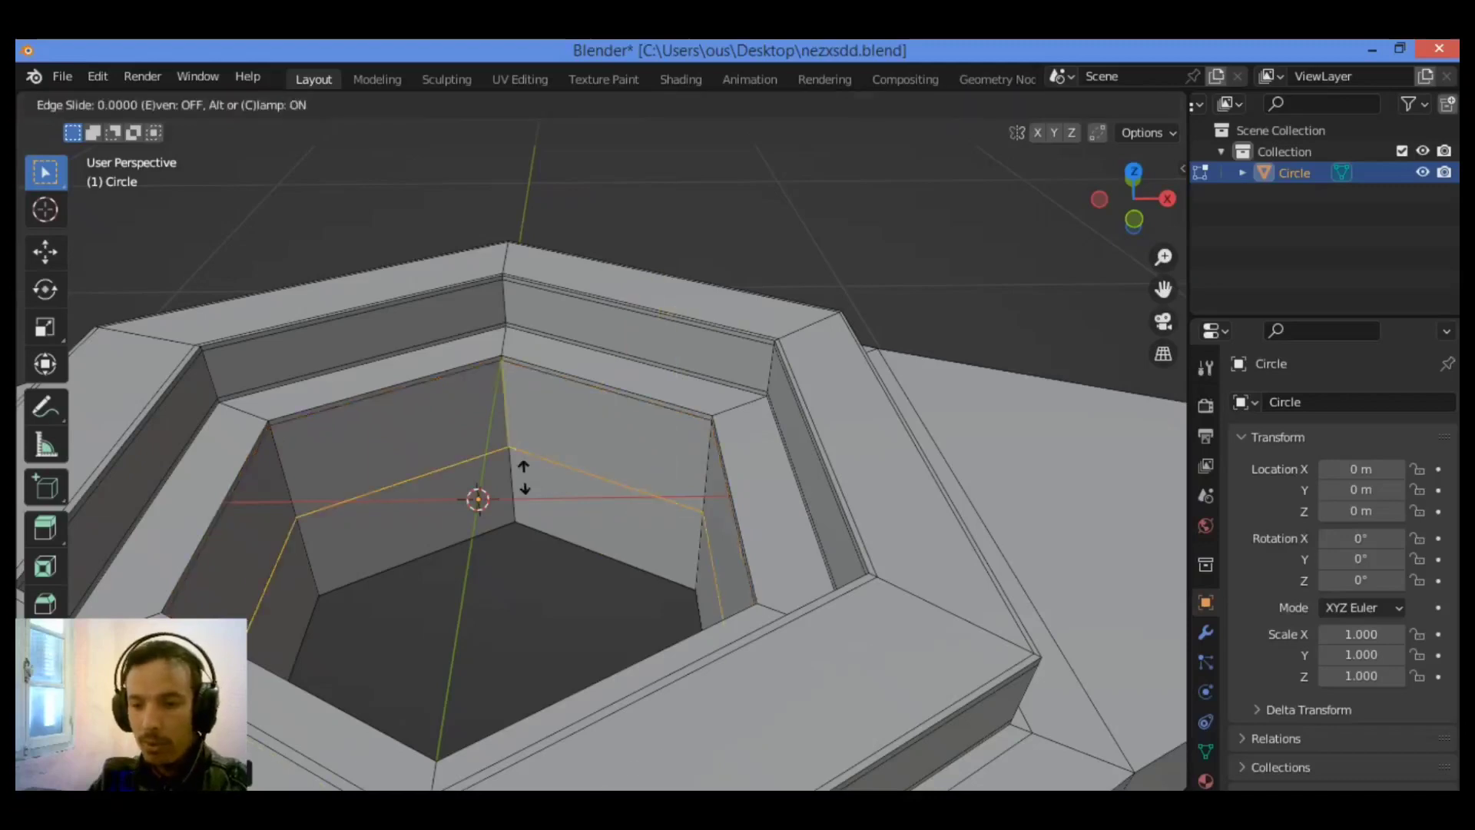
pyautogui.click(526, 551)
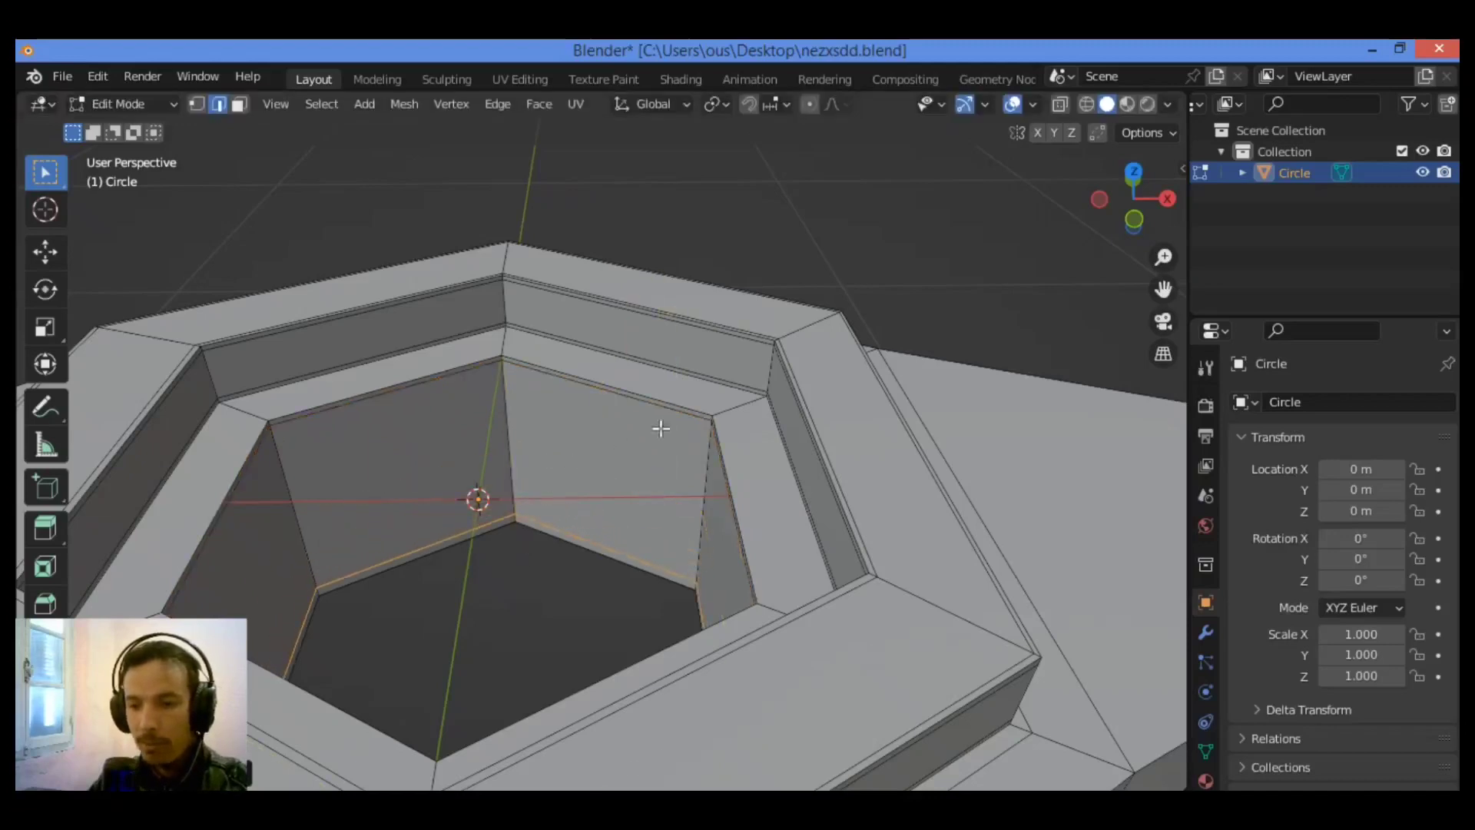
# - Add an edge loop on the ledge inside the large raised ring, close to the ledge's outer edge
pyautogui.hotkey('ctrl', 'r')
pyautogui.click(746, 413)
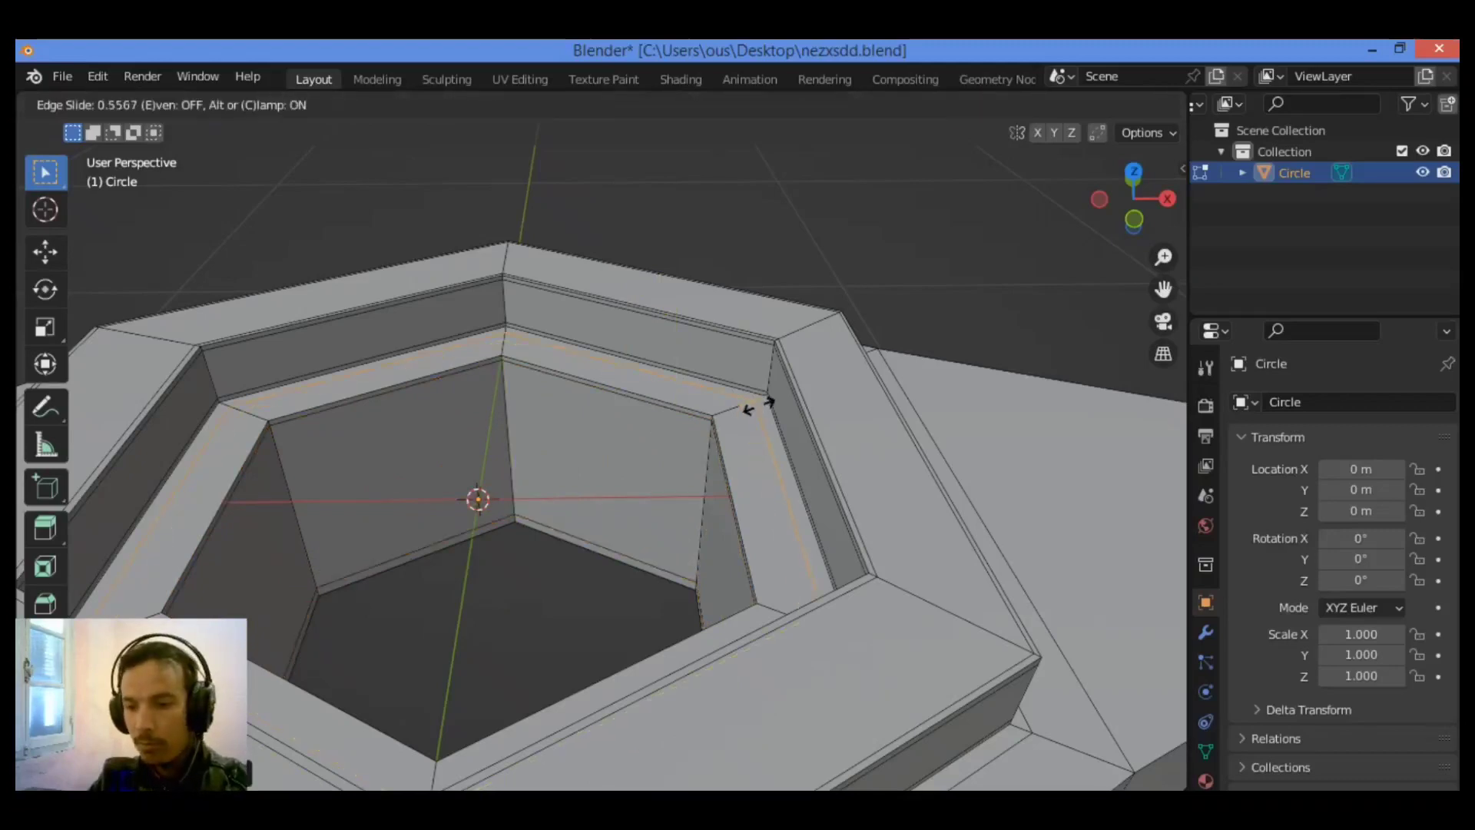
pyautogui.click(761, 405)
# - Add two edge loops on the small hexagonal opening's sloped inner rim wall, one close to its lower edge and one close to its upper edge
pyautogui.scroll(-6, 769, 400)
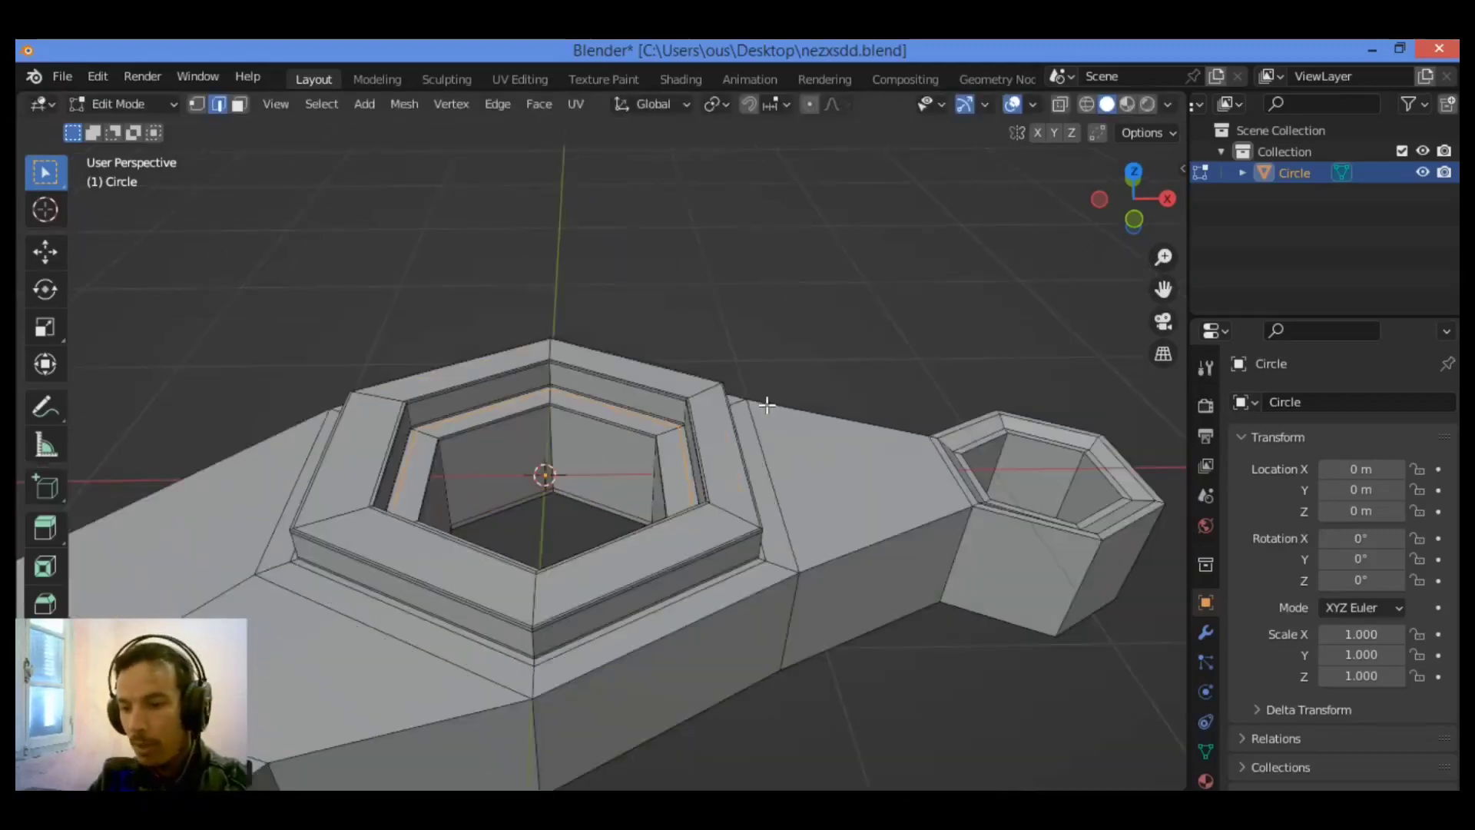
pyautogui.moveTo(1163, 289); pyautogui.dragTo(932, 272)
pyautogui.moveTo(1164, 257); pyautogui.dragTo(1163, 207)
pyautogui.scroll(3, 720, 462)
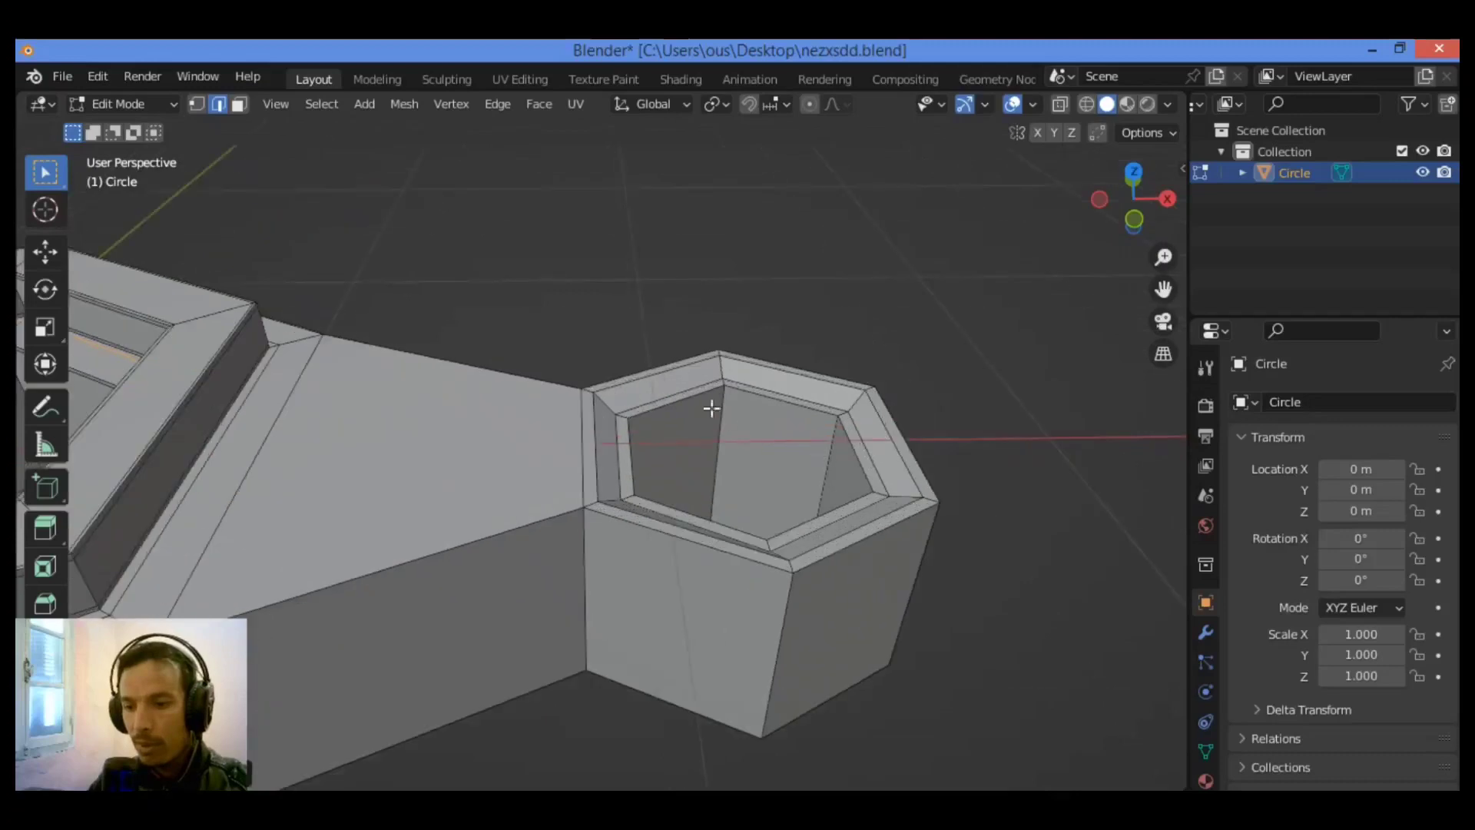
pyautogui.hotkey('ctrl', 'r')
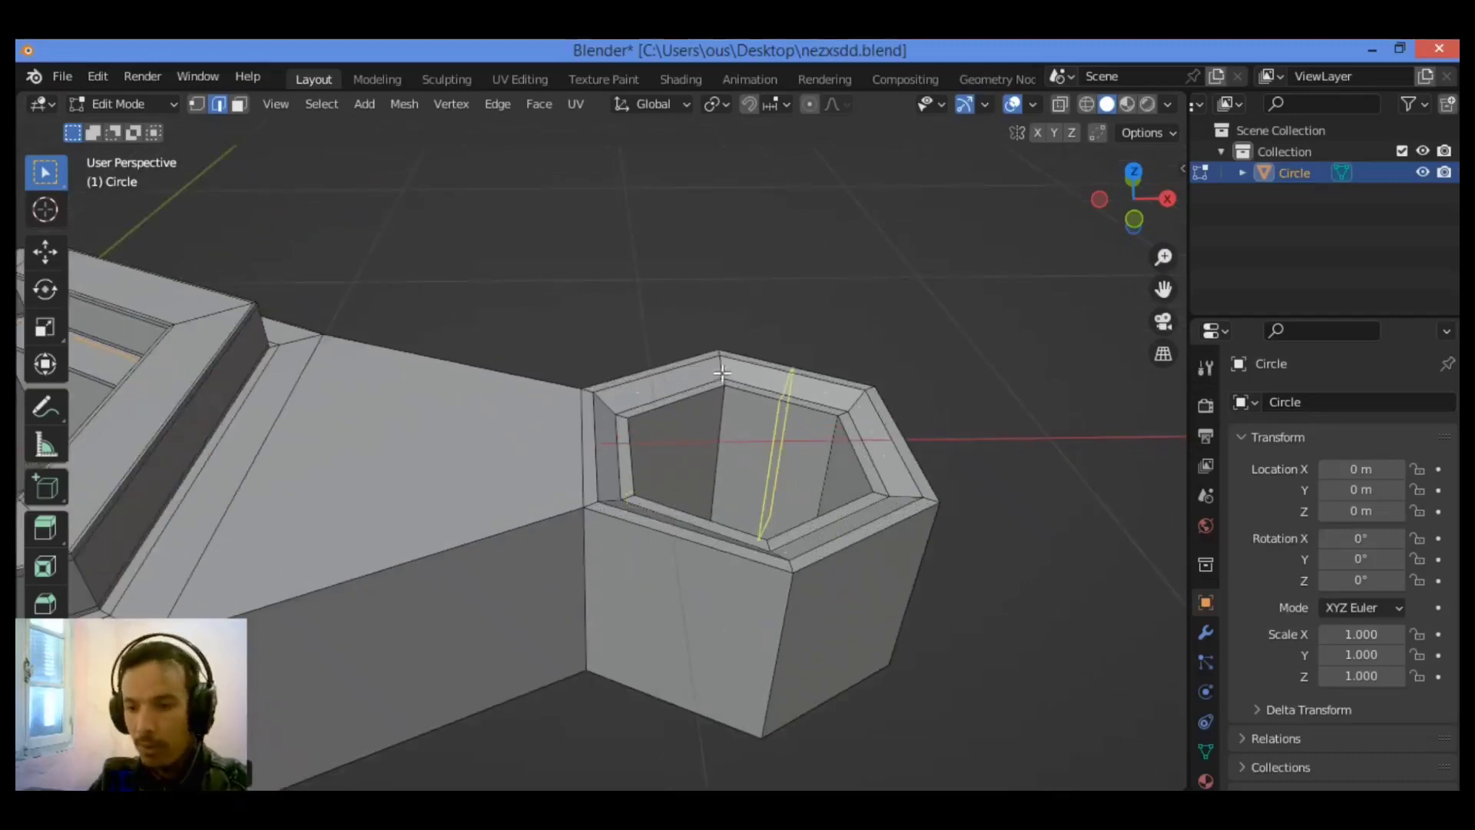
pyautogui.click(719, 372)
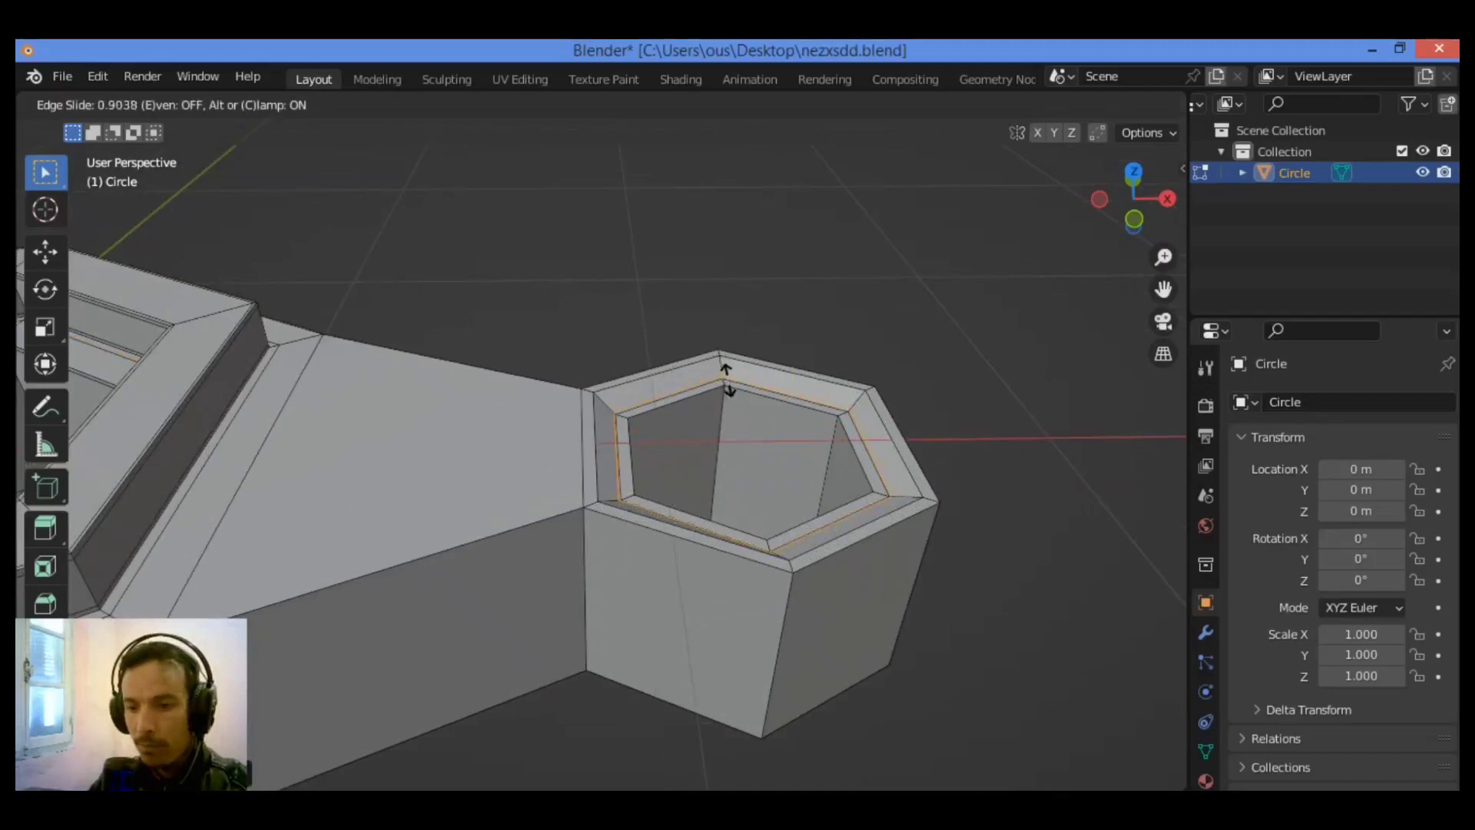
pyautogui.click(728, 381)
pyautogui.hotkey('ctrl', 'r')
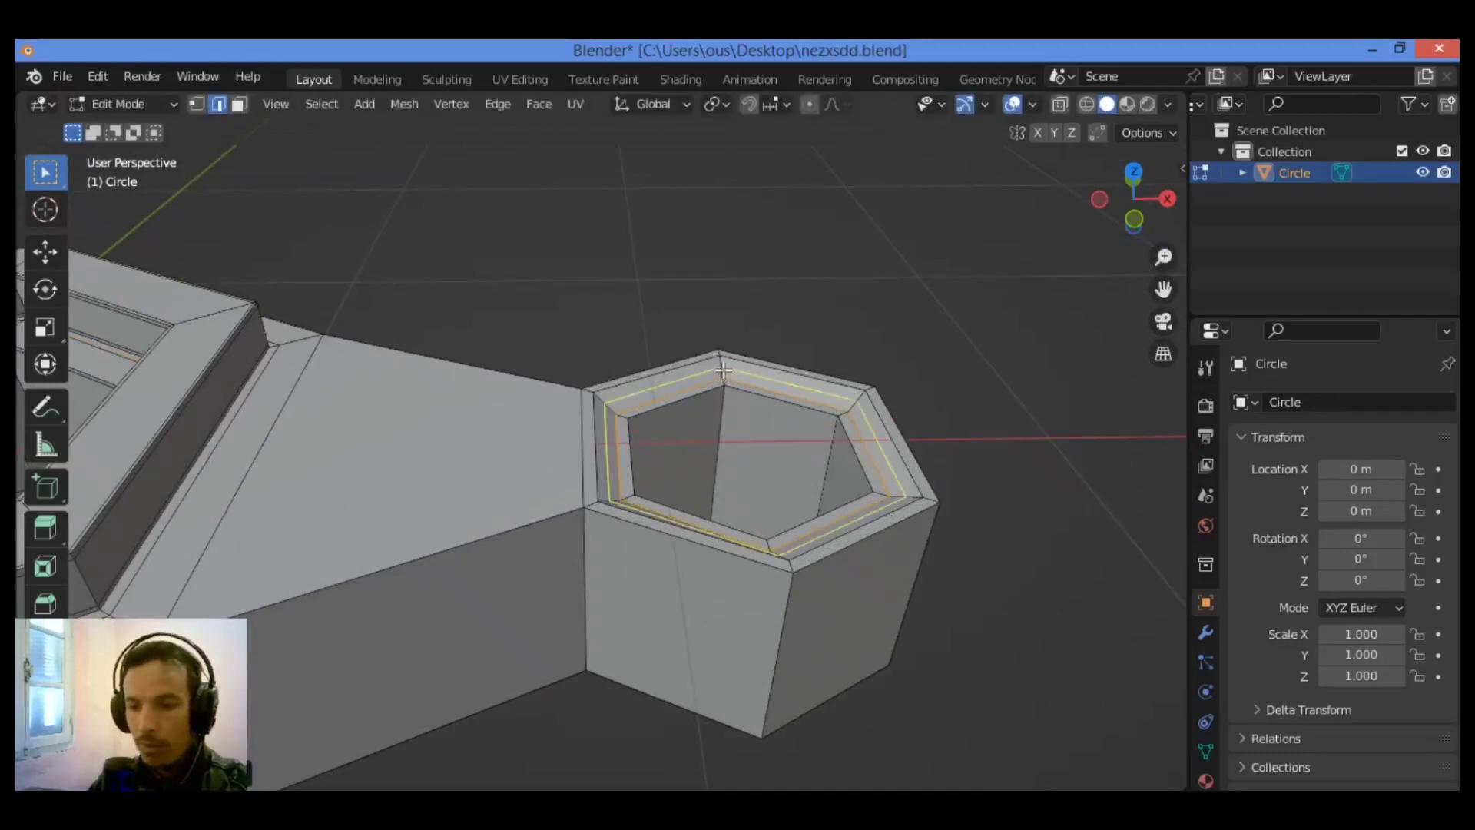
pyautogui.click(721, 370)
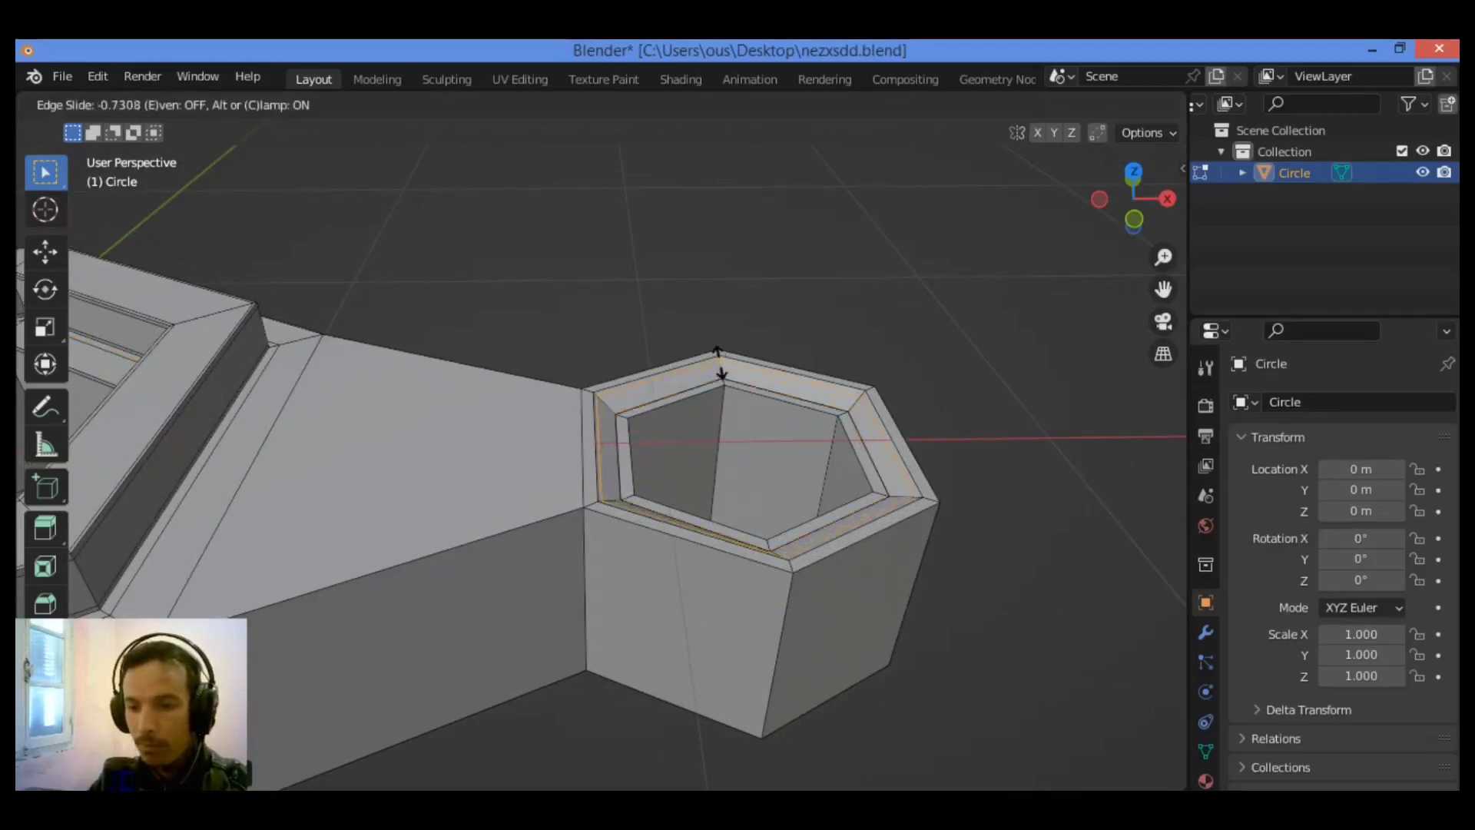
pyautogui.click(720, 362)
# - Add two edge loops on the small hexagonal opening's flat top rim, one close to its inner edge and one close to its outer edge
pyautogui.hotkey('ctrl', 'r')
pyautogui.click(592, 498)
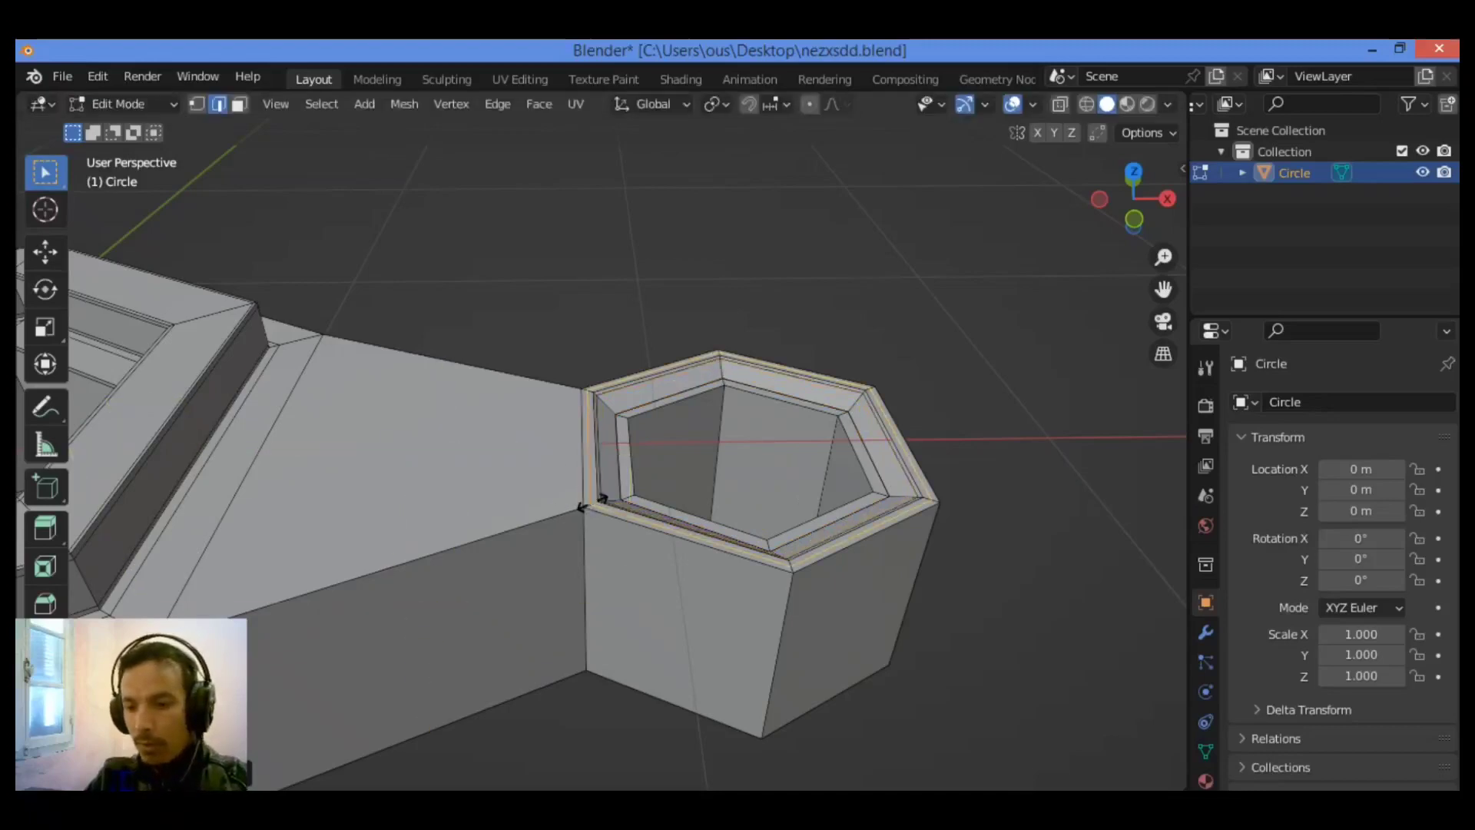
pyautogui.click(593, 496)
pyautogui.scroll(4, 584, 503)
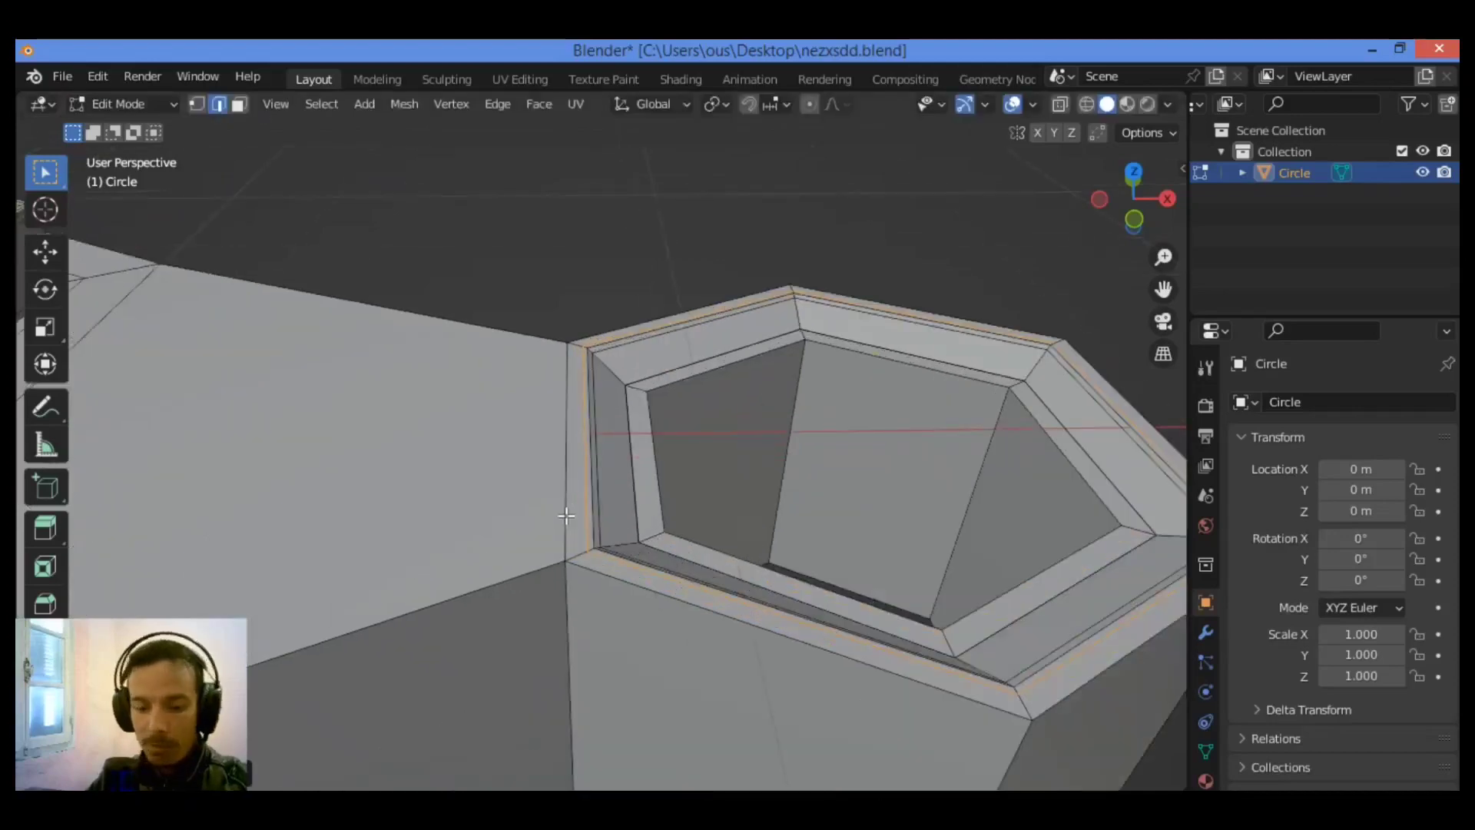
pyautogui.click(580, 556)
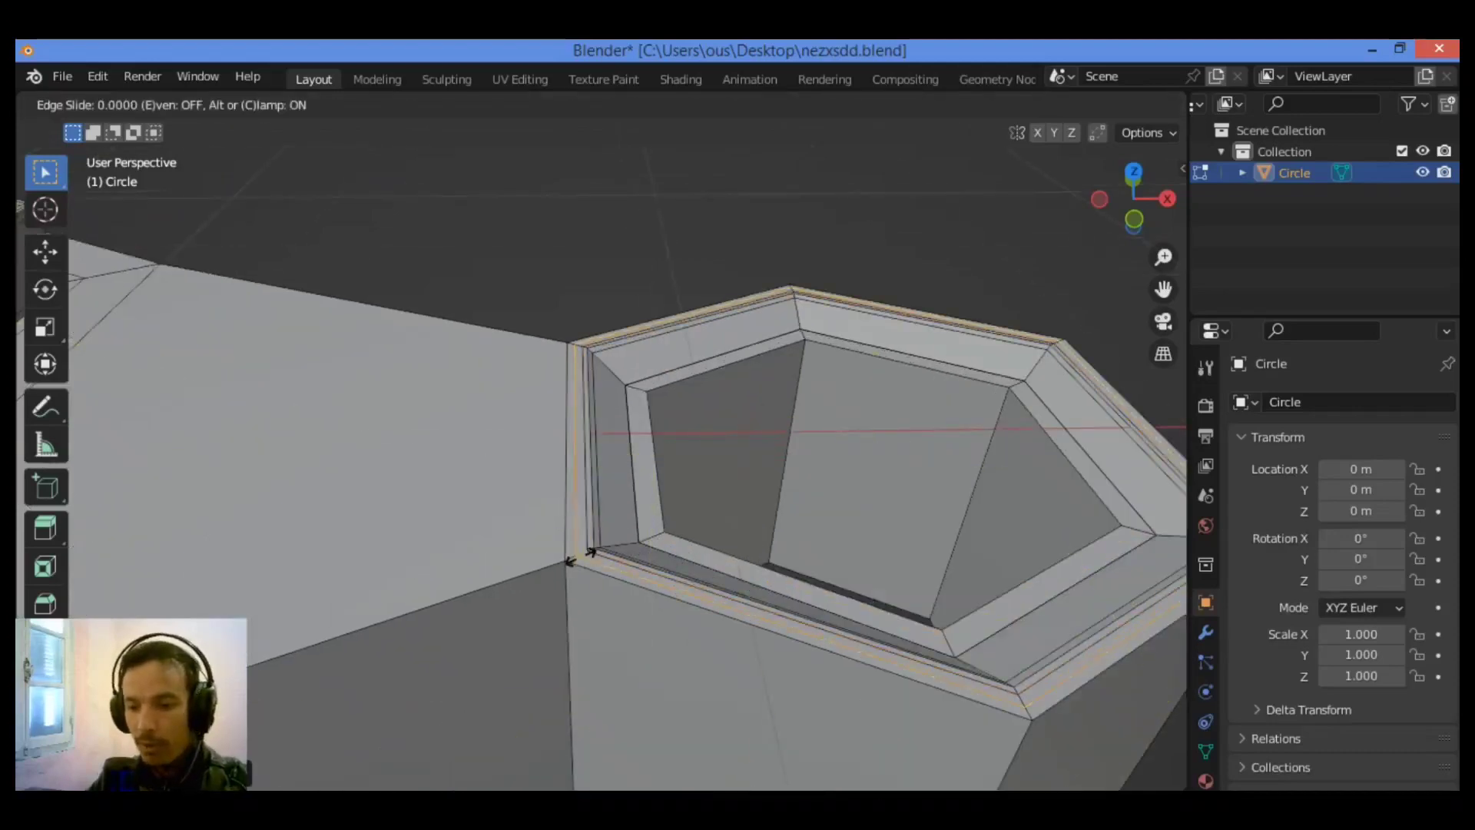
pyautogui.click(576, 559)
pyautogui.scroll(-2, 753, 592)
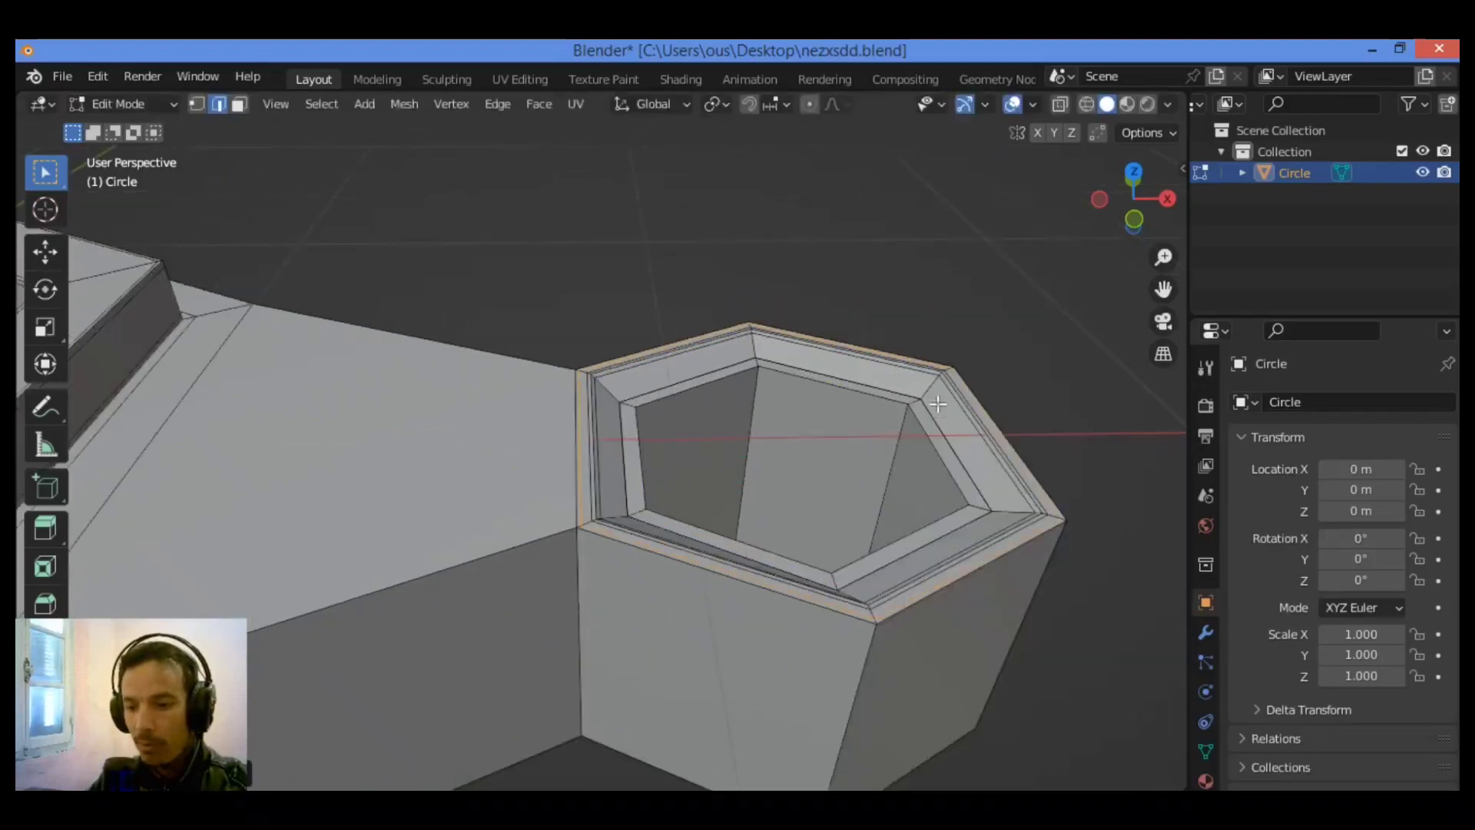